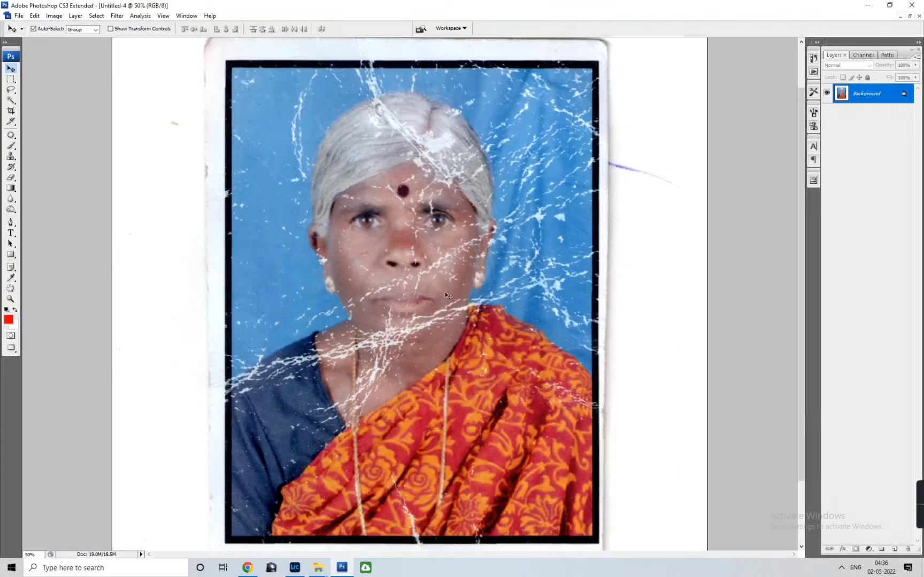
Step: Apply Levels with input levels of about 32/1.00/223 to deepen shadows and brighten highlights
key(ctrl+l)
drag(623, 376, 638, 377)
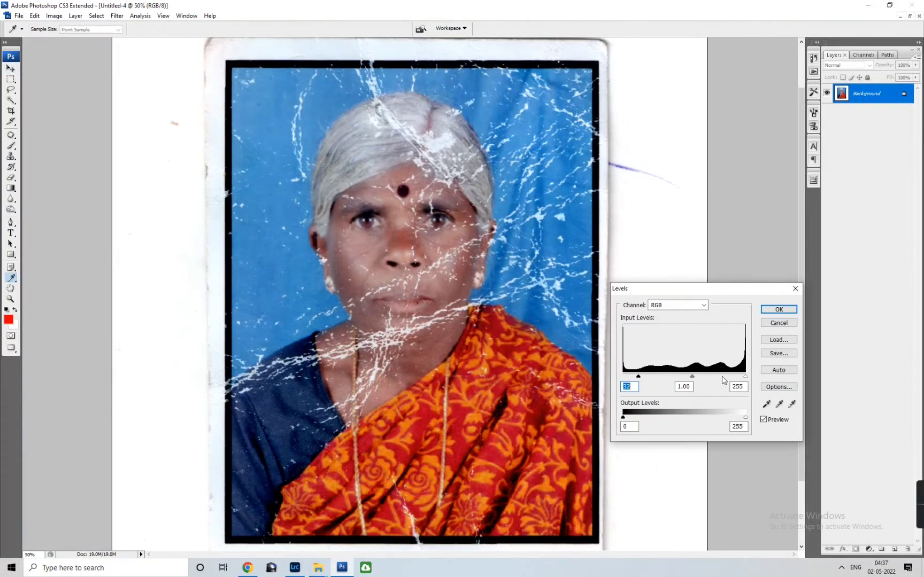
drag(746, 376, 731, 378)
key(Return)
Step: Zoom in on the portrait and hide the panels for a larger working area
key(v)
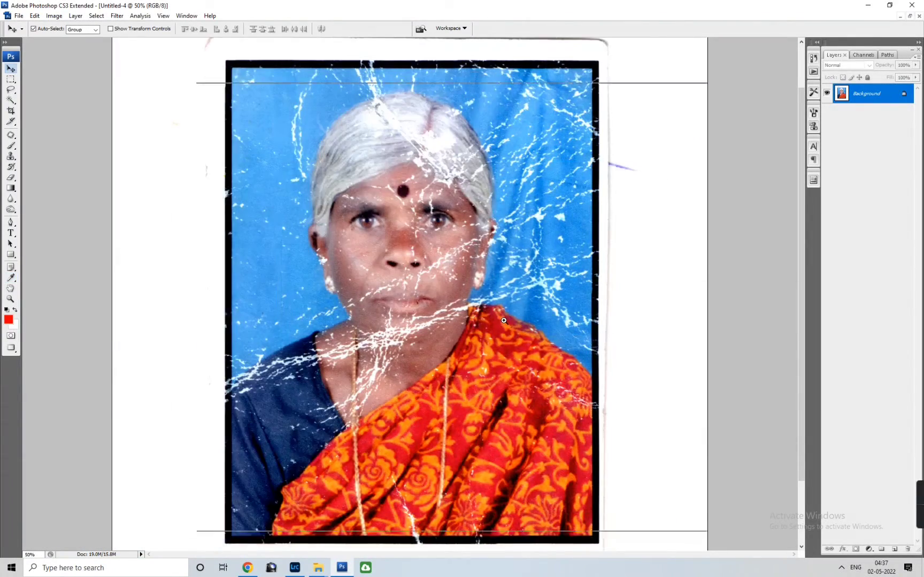
scroll(491, 350, up, 2)
scroll(492, 350, up, 1)
key(Tab)
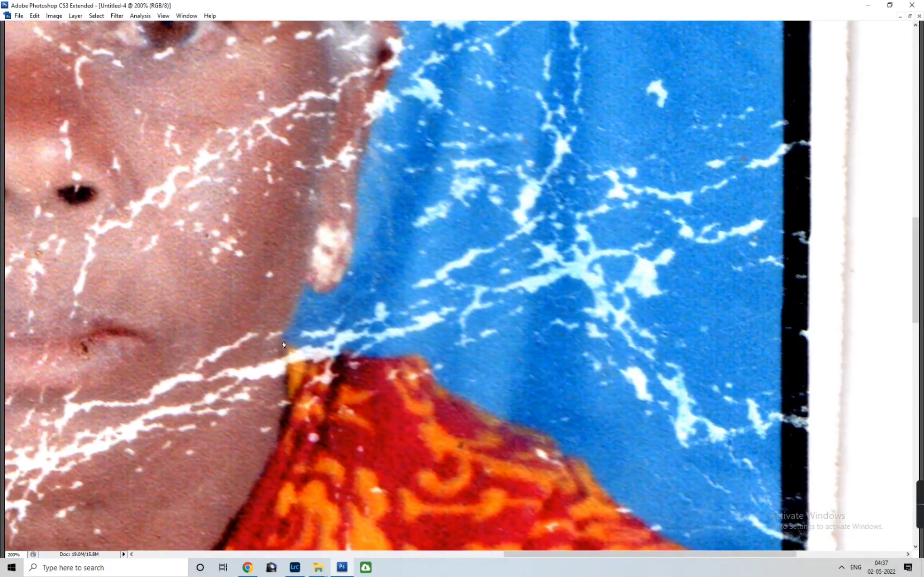
Step: Trace the woman's outline along her hair, face, neck and shoulders at 200%
scroll(479, 413, down, 3)
scroll(480, 413, right, 2)
scroll(535, 455, down, 3)
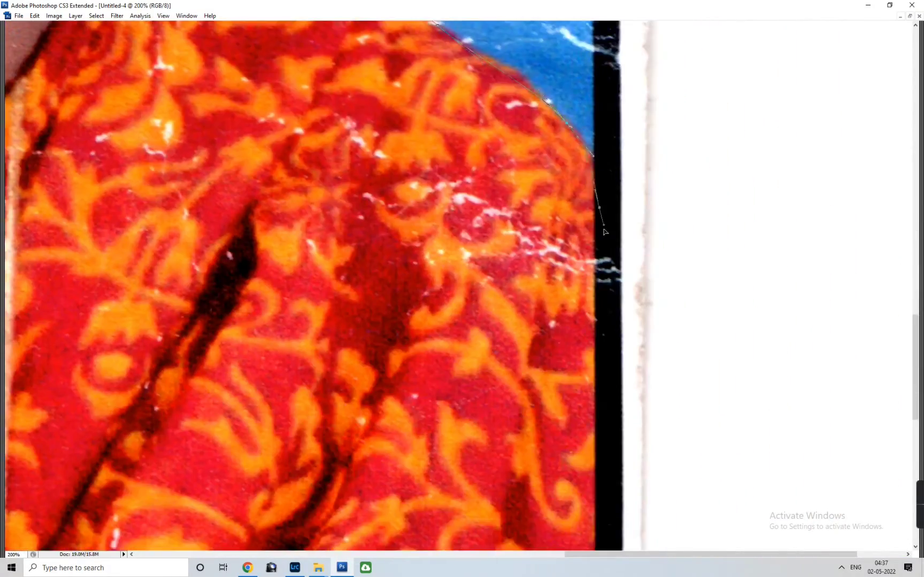
scroll(597, 516, down, 3)
scroll(751, 249, down, 3)
scroll(798, 353, left, 5)
scroll(258, 522, left, 2)
scroll(258, 522, up, 2)
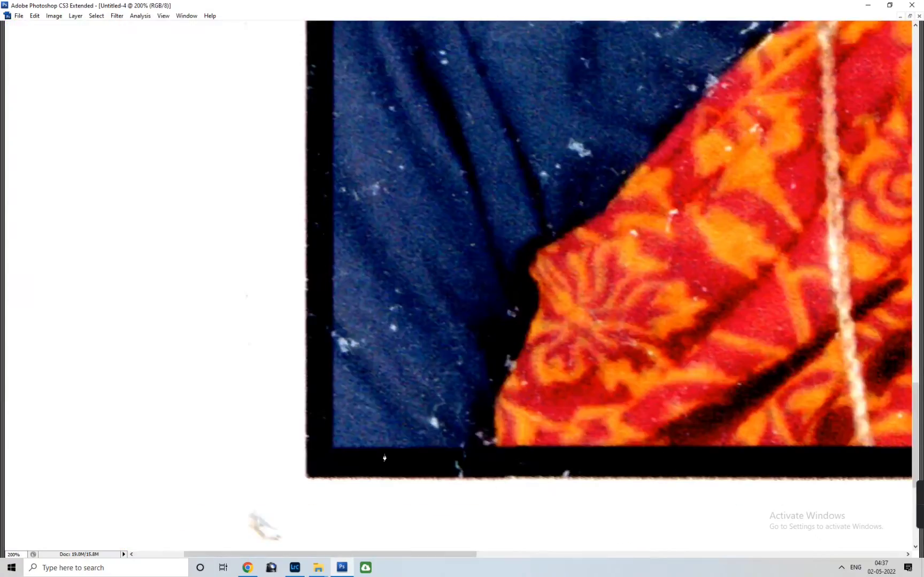
scroll(342, 513, up, 3)
scroll(341, 512, up, 2)
scroll(341, 512, up, 1)
scroll(249, 406, up, 3)
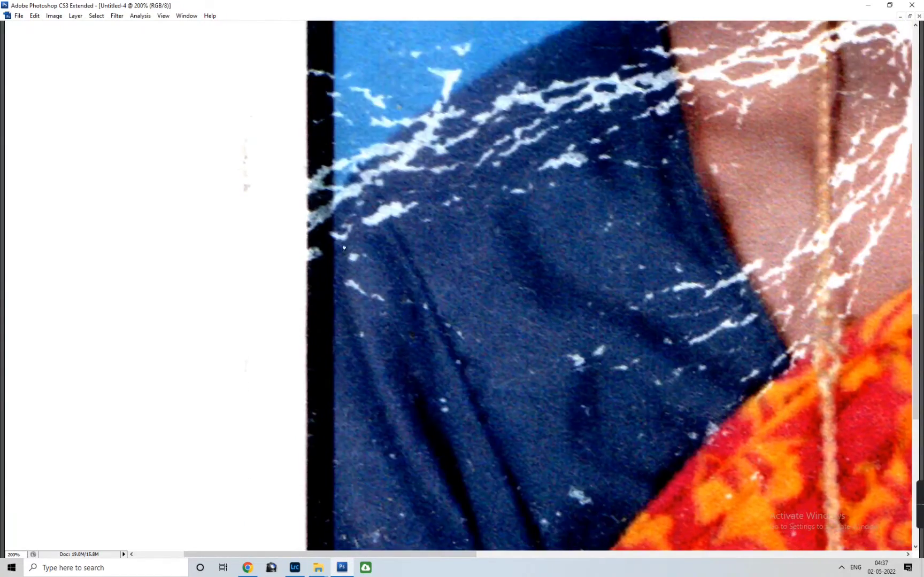
scroll(250, 407, left, 3)
scroll(477, 259, up, 2)
scroll(478, 260, right, 2)
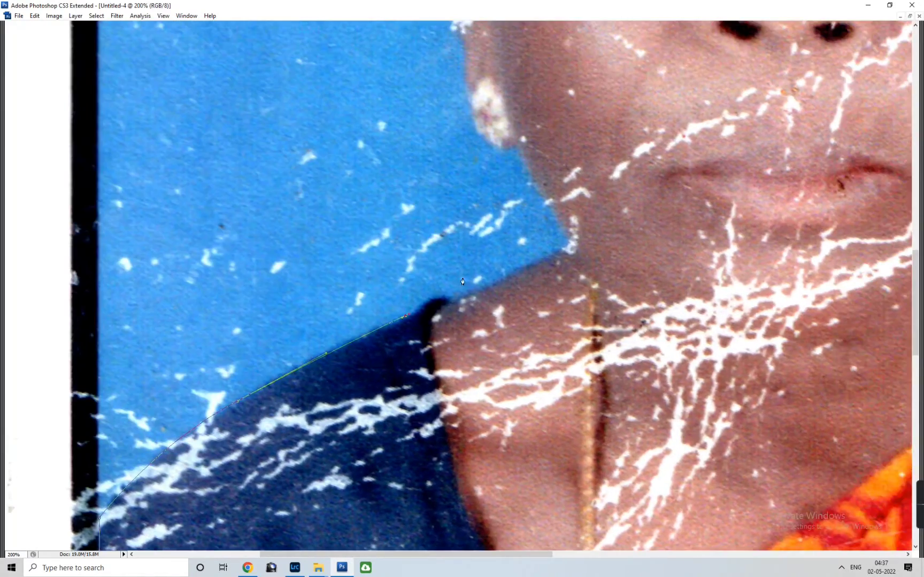
scroll(402, 353, up, 1)
scroll(402, 353, right, 1)
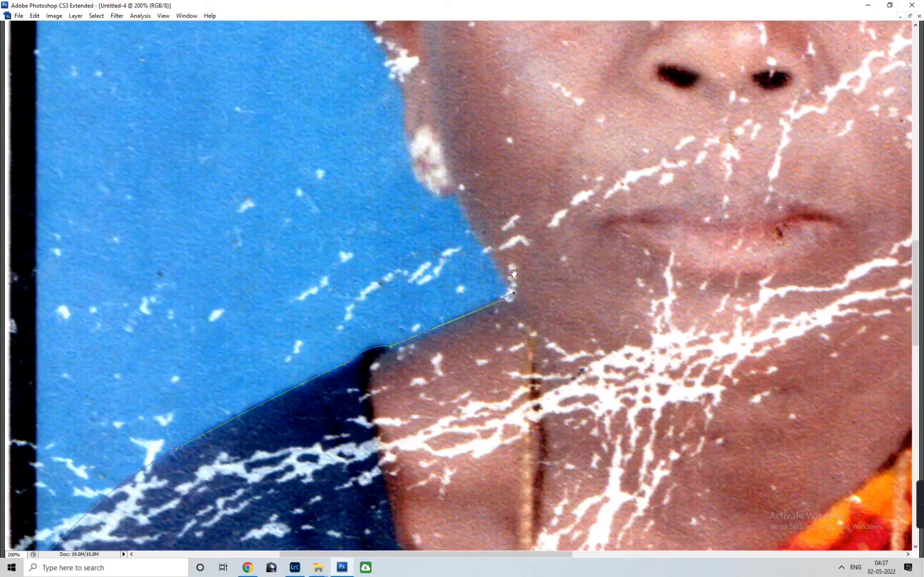
scroll(513, 273, up, 3)
scroll(514, 273, right, 1)
scroll(399, 369, up, 2)
scroll(399, 369, left, 1)
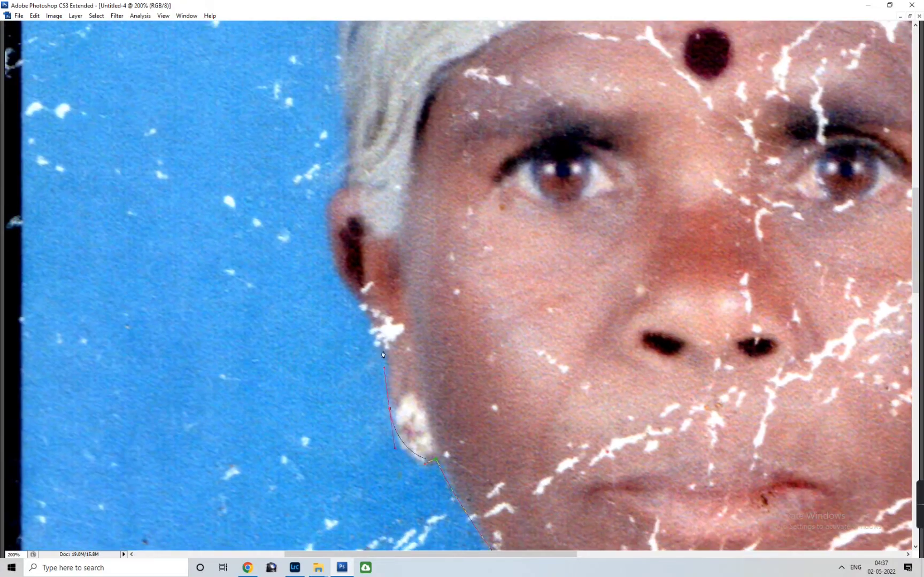
scroll(325, 237, up, 3)
scroll(325, 237, left, 1)
scroll(410, 159, up, 6)
scroll(410, 159, right, 1)
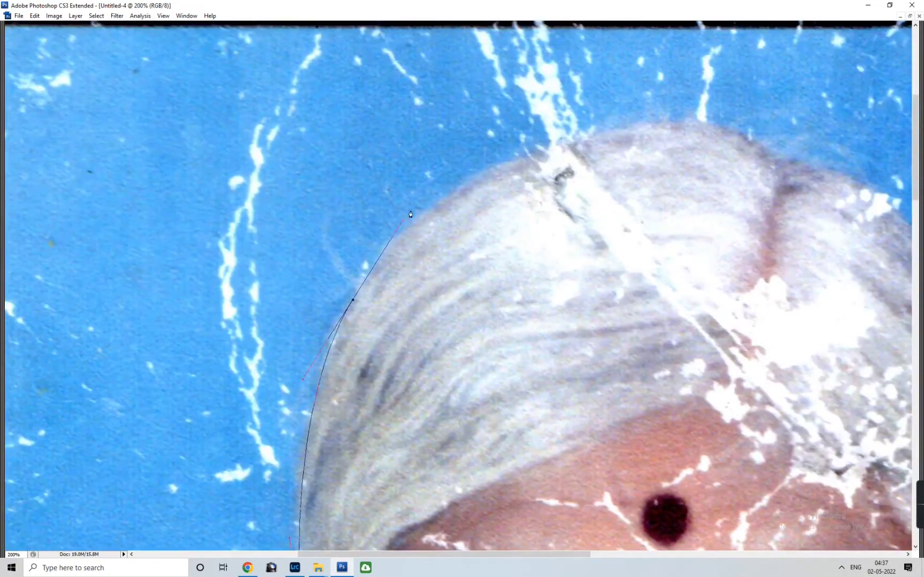
scroll(409, 213, right, 2)
scroll(759, 371, down, 5)
scroll(758, 371, right, 6)
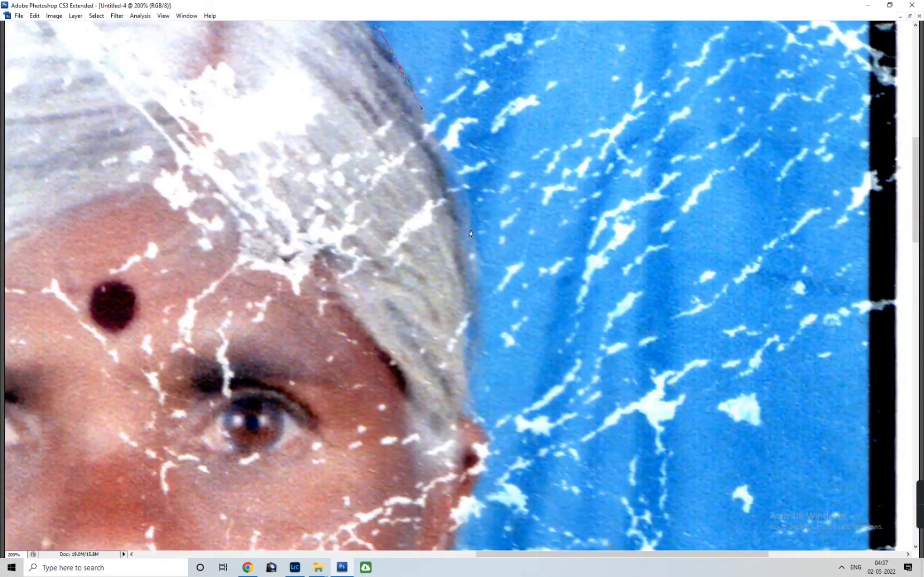
scroll(518, 235, down, 4)
scroll(518, 235, left, 1)
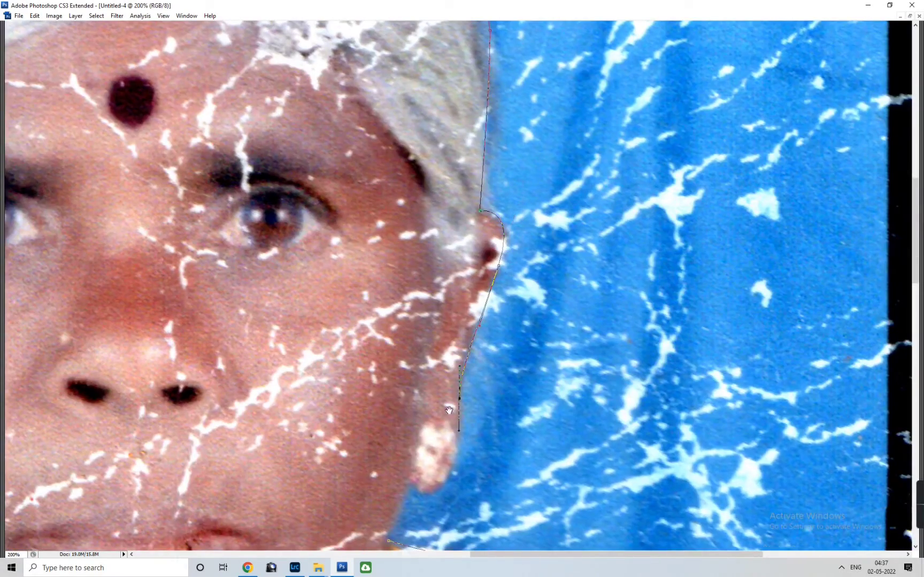
scroll(449, 411, down, 3)
scroll(449, 411, left, 1)
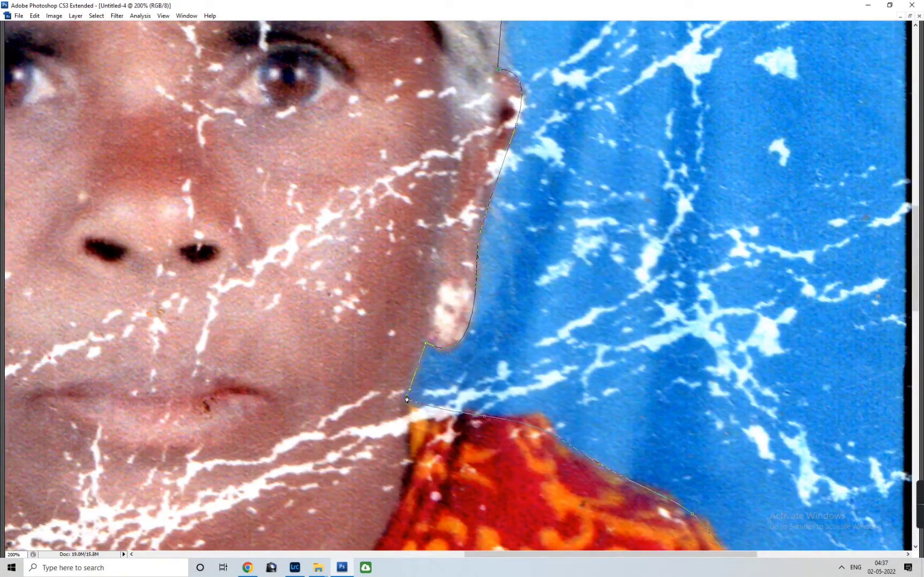
Step: Convert the traced path into an active selection with Make Selection
right_click(341, 315)
click(423, 354)
click(511, 171)
Step: Copy the selected subject onto its own layer, Layer 1
key(ctrl+minus)
key(ctrl+minus)
key(ctrl+minus)
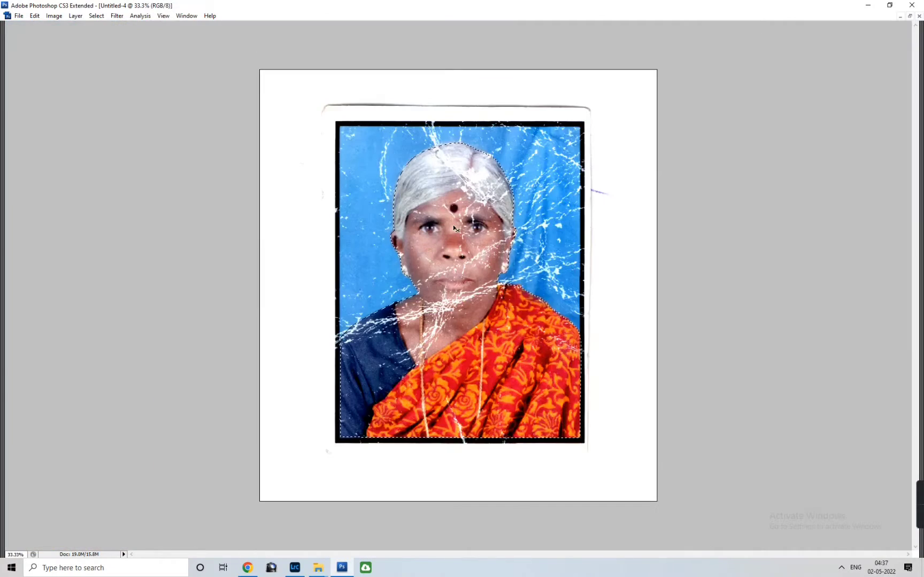
key(Tab)
key(ctrl+j)
Step: Fill the Background layer with light blue
right_click(510, 216)
click(519, 225)
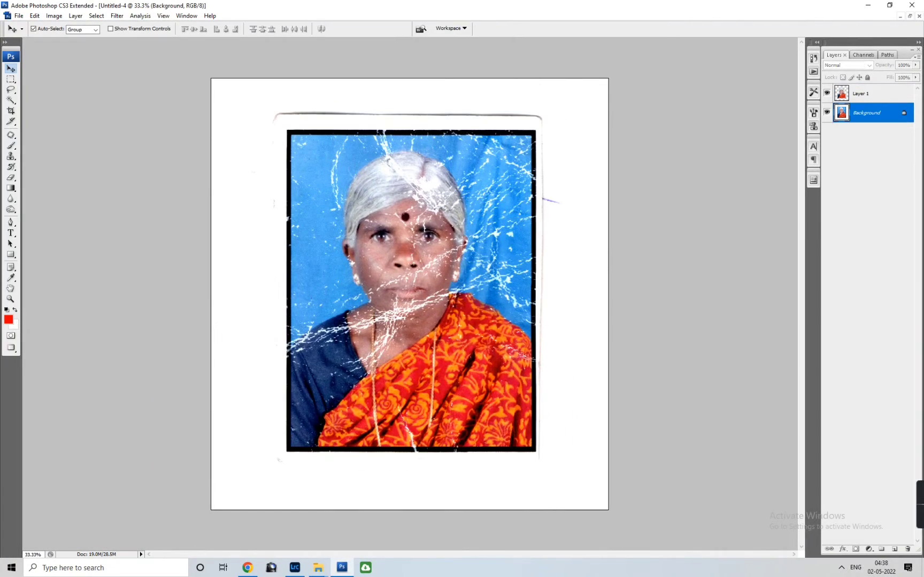
click(13, 324)
click(491, 207)
key(ctrl+BackSpace)
Step: Enlarge the subject layer with Free Transform
key(alt+bracketright)
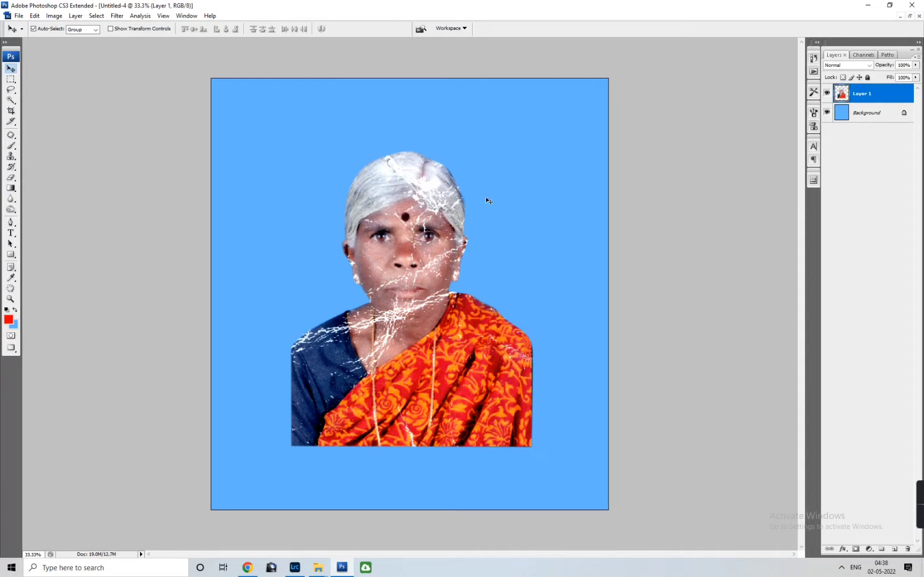
key(ctrl+t)
drag(532, 151, 575, 98)
key(Return)
Step: Crop the portrait to 3.5 × 4.5 in and flatten the image
key(c)
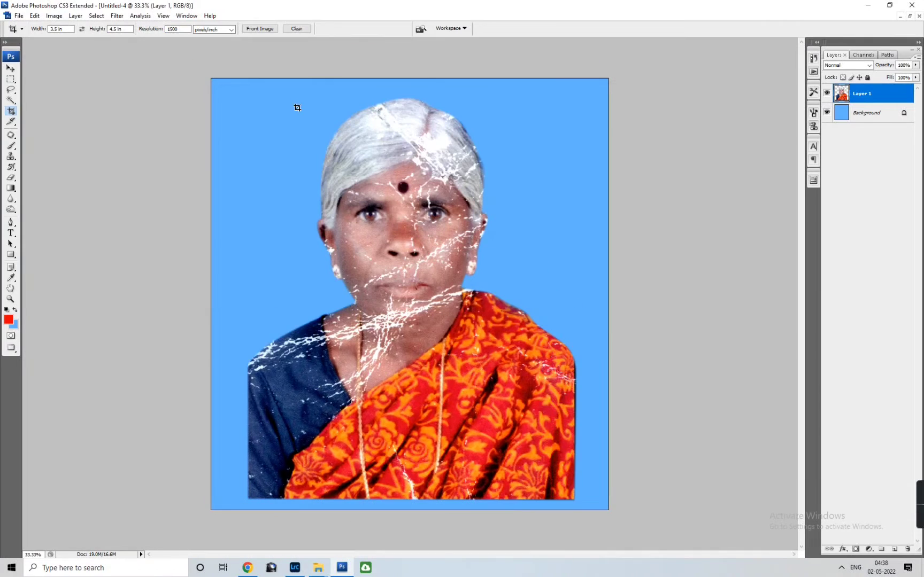
drag(255, 88, 571, 493)
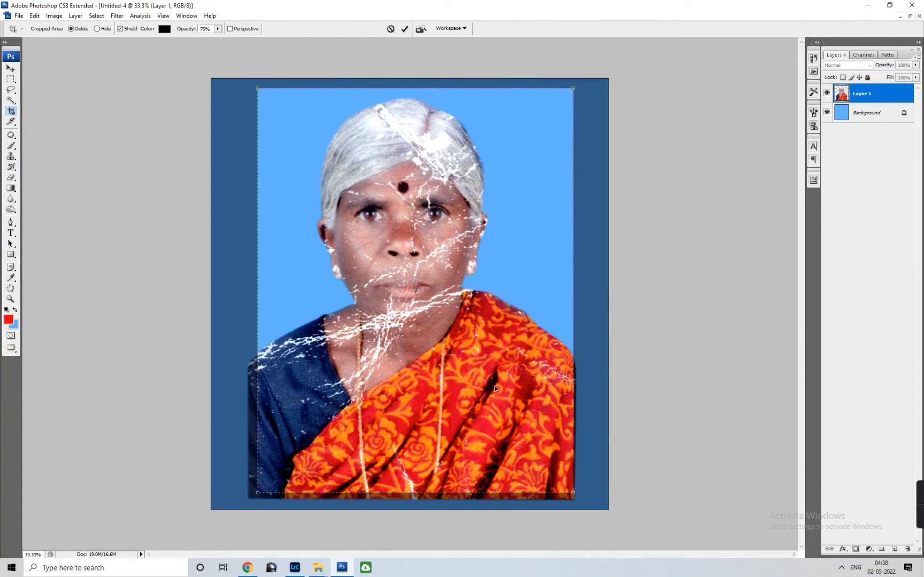
key(Return)
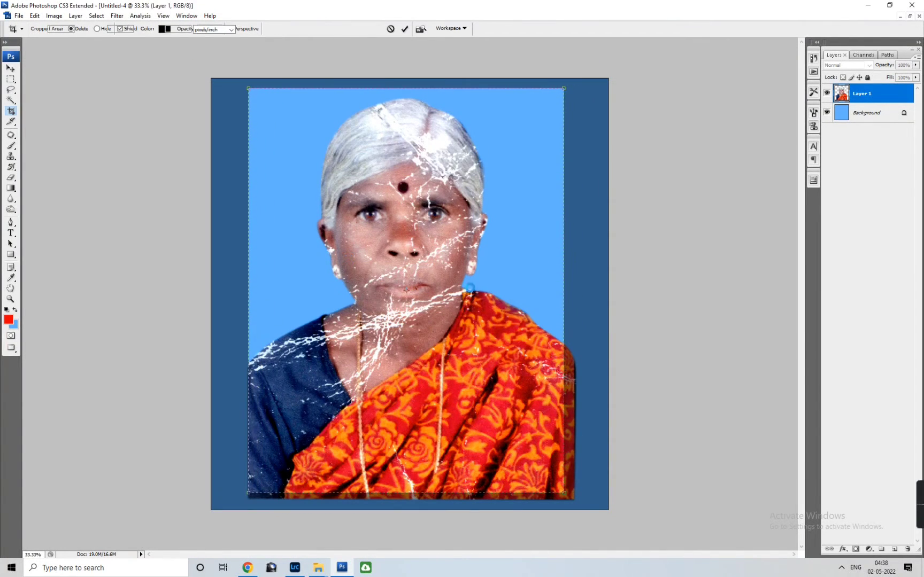
key(v)
key(ctrl+shift+e)
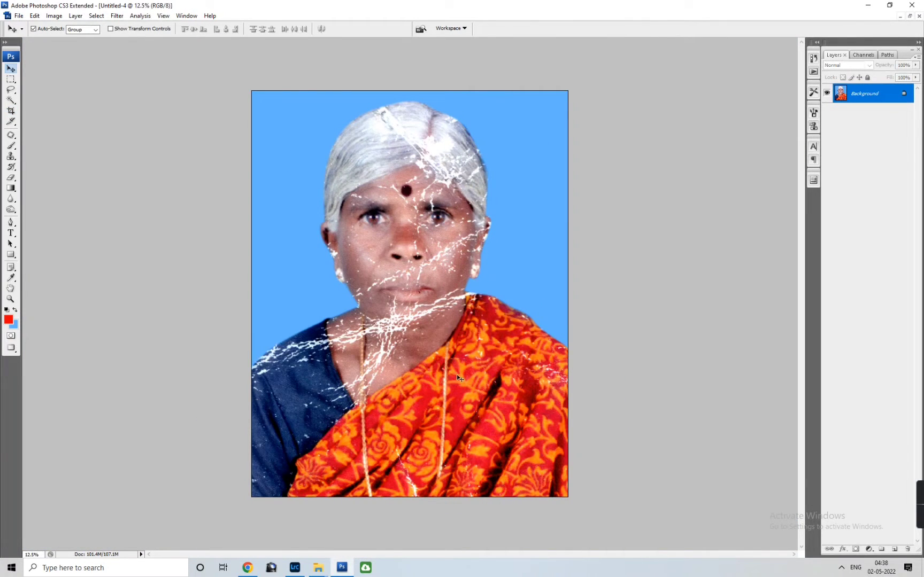
scroll(457, 375, up, 3)
Step: Patch out white cracks and specks on the saree near the shoulder
key(j)
drag(299, 358, 276, 311)
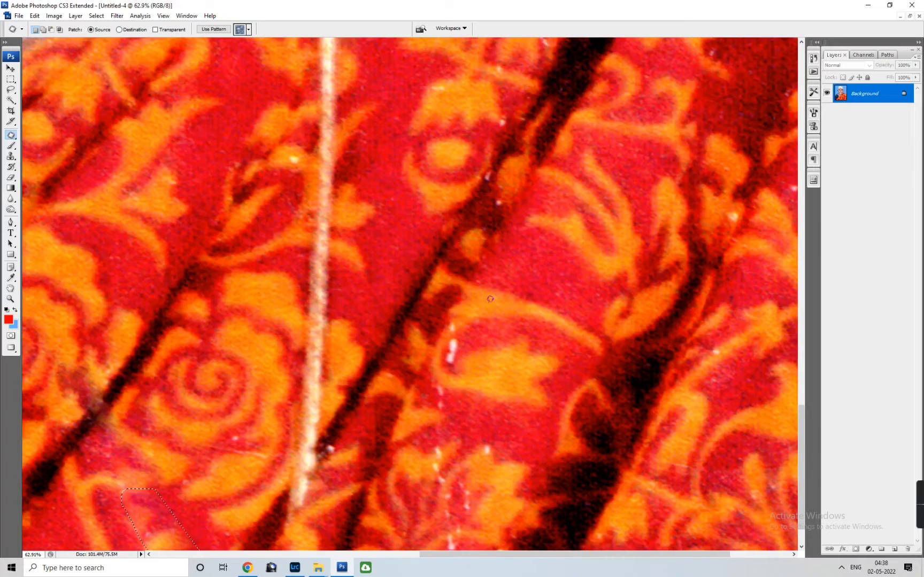
mouse_move(463, 296)
mouse_down()
mouse_move(480, 420)
mouse_move(468, 500)
mouse_up()
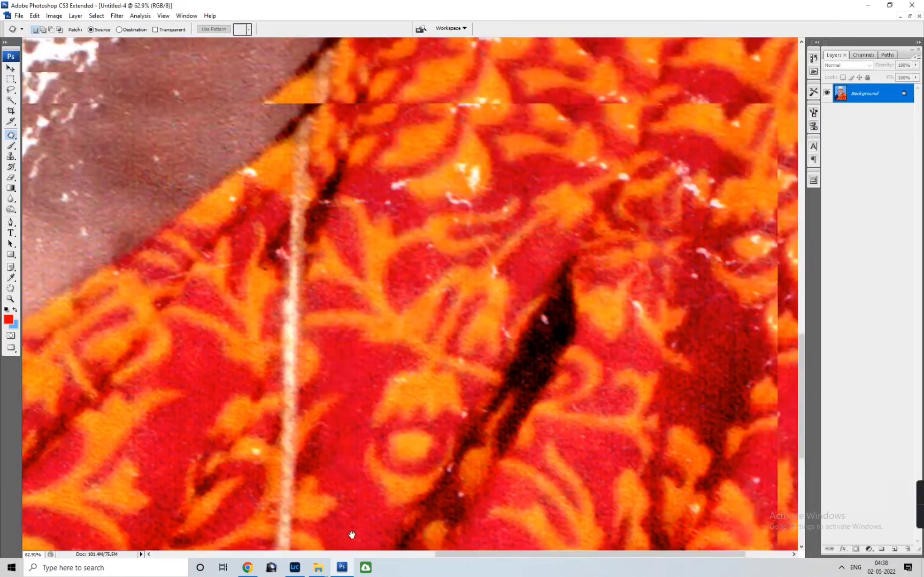
mouse_move(512, 319)
mouse_down()
mouse_move(486, 324)
mouse_move(529, 279)
mouse_move(614, 292)
mouse_up()
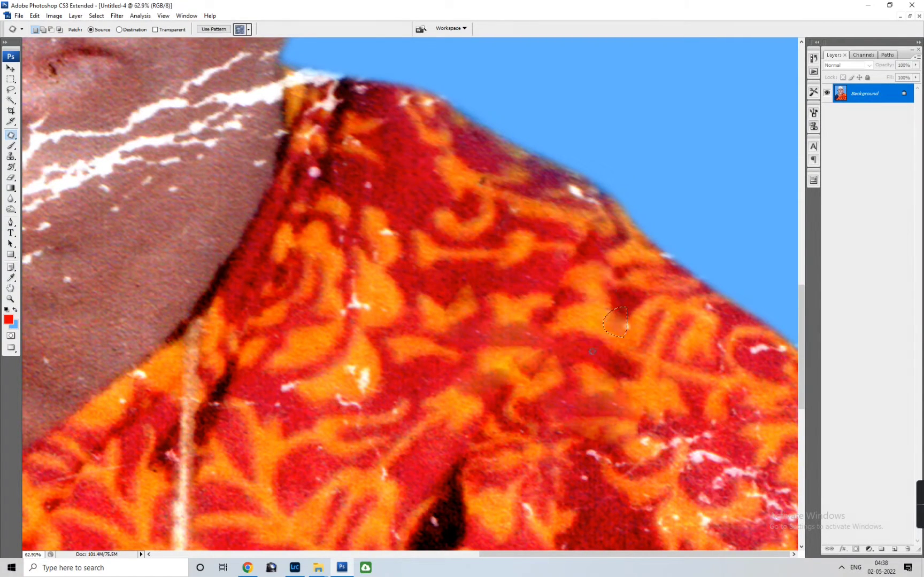
drag(350, 271, 348, 274)
drag(375, 306, 439, 359)
drag(374, 347, 412, 299)
Step: Patch another damaged saree area with nearby clean texture, then deselect
drag(374, 441, 362, 478)
scroll(362, 479, down, 3)
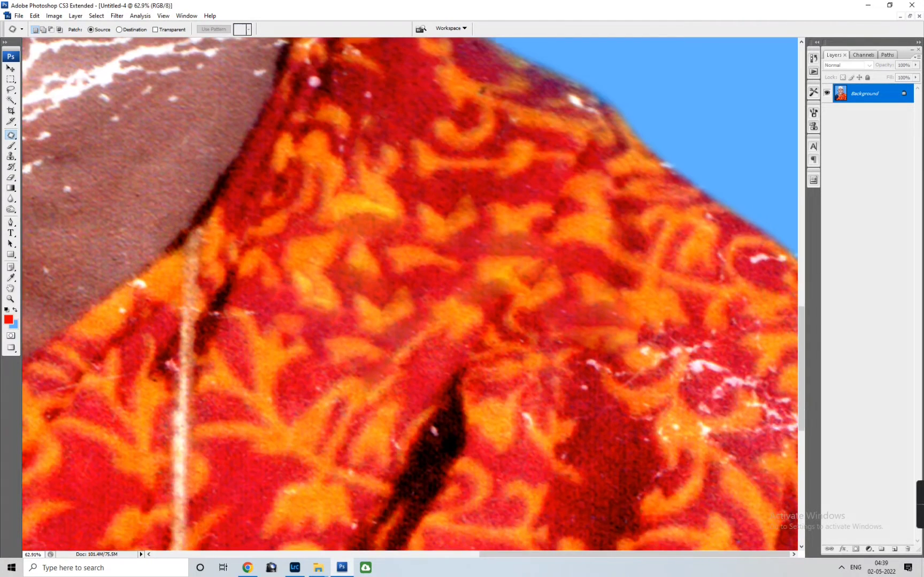
scroll(431, 452, down, 1)
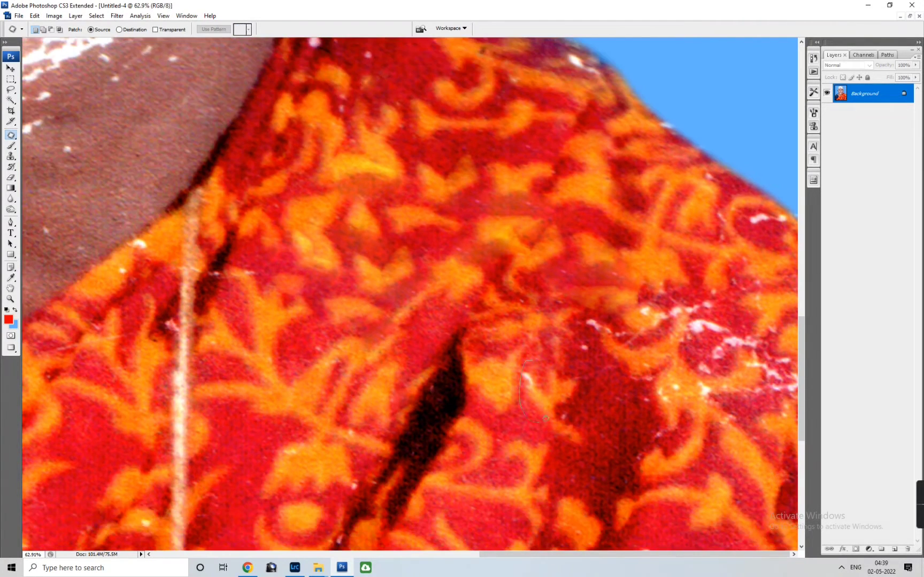
scroll(431, 452, down, 1)
drag(747, 382, 760, 282)
drag(720, 313, 589, 192)
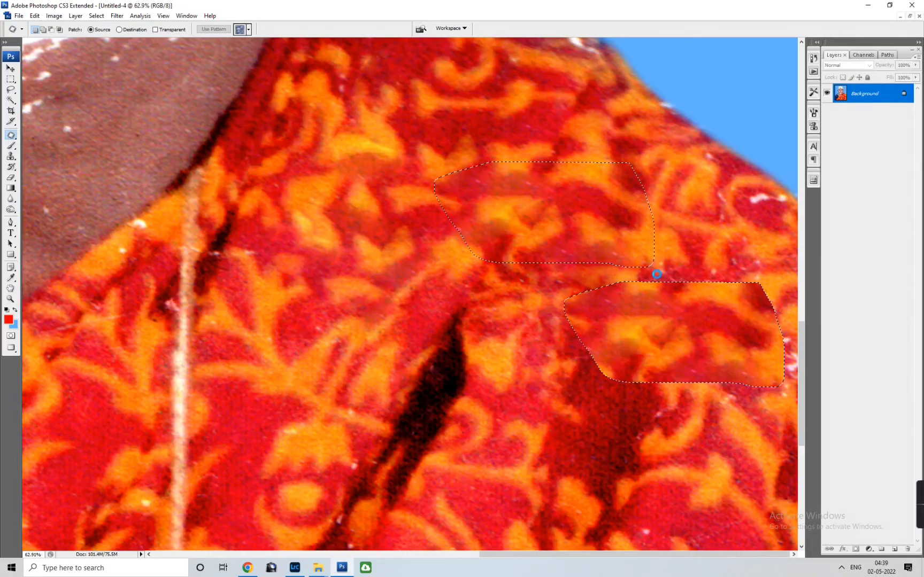
key(ctrl+d)
scroll(170, 341, down, 2)
scroll(171, 340, down, 1)
scroll(171, 341, up, 1)
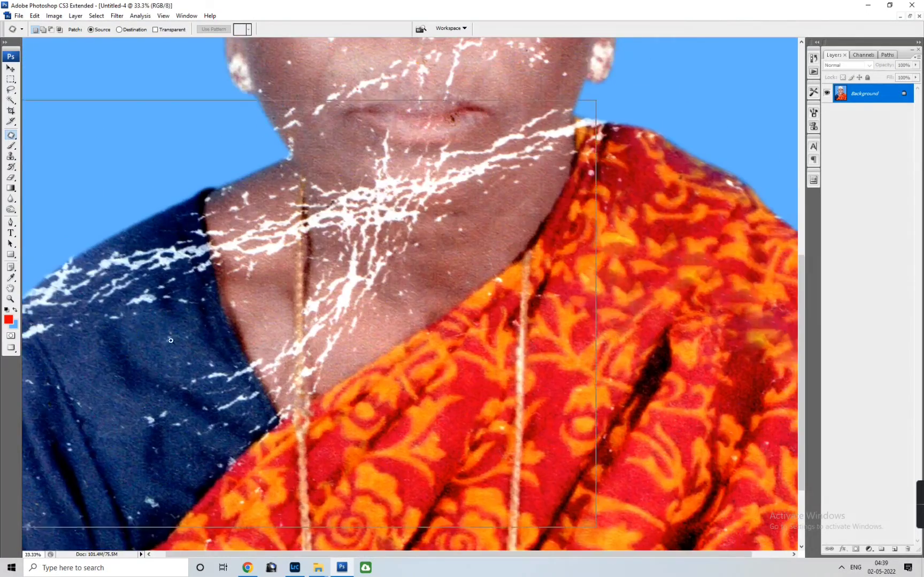
scroll(170, 341, up, 1)
Step: Clone fabric texture over the white cracks on the blouse shoulder with a 175 brush
key(s)
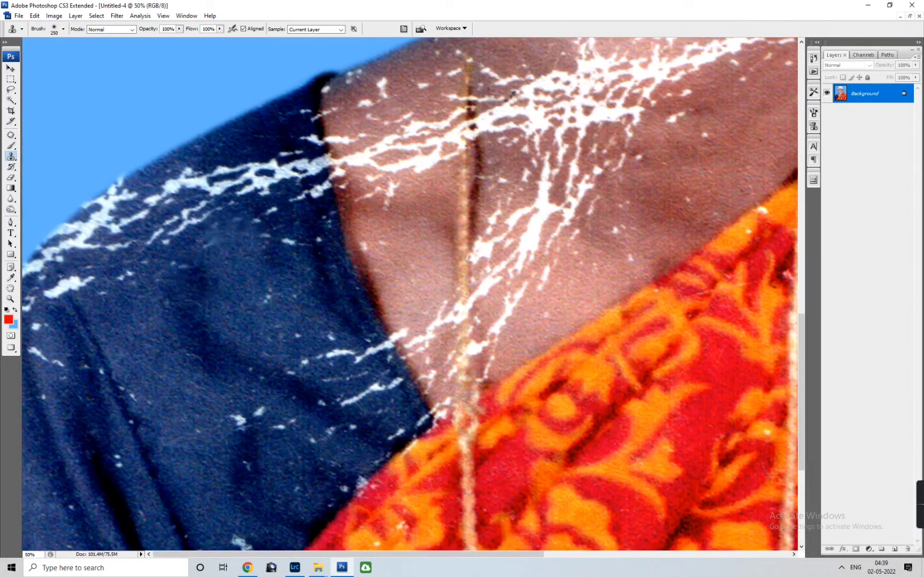
key(bracketleft)
key(bracketleft)
drag(176, 230, 245, 208)
mouse_move(139, 246)
mouse_down()
mouse_move(235, 149)
mouse_move(278, 214)
mouse_move(259, 166)
mouse_move(278, 172)
mouse_move(145, 196)
mouse_move(130, 298)
mouse_move(96, 214)
mouse_move(64, 235)
mouse_move(59, 283)
mouse_up()
alt+click(130, 298)
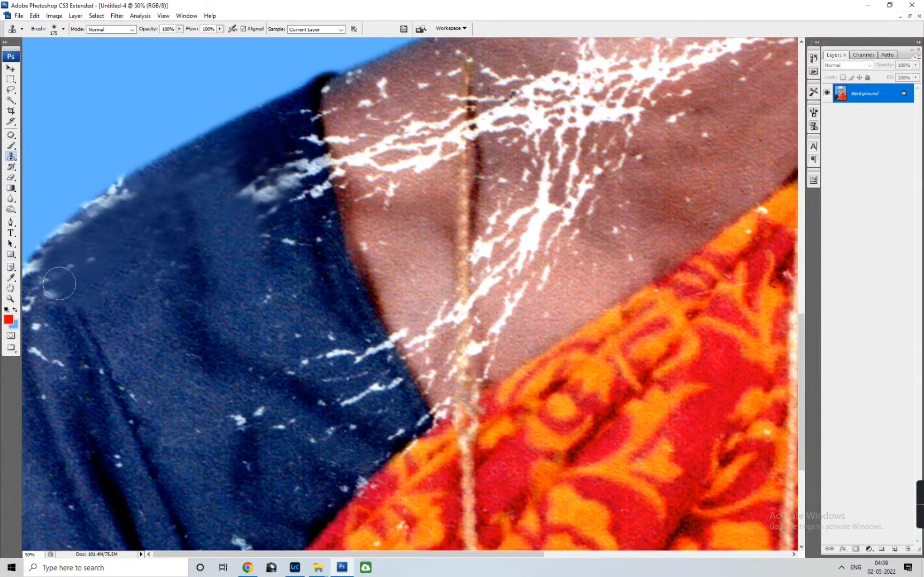
scroll(48, 289, down, 2)
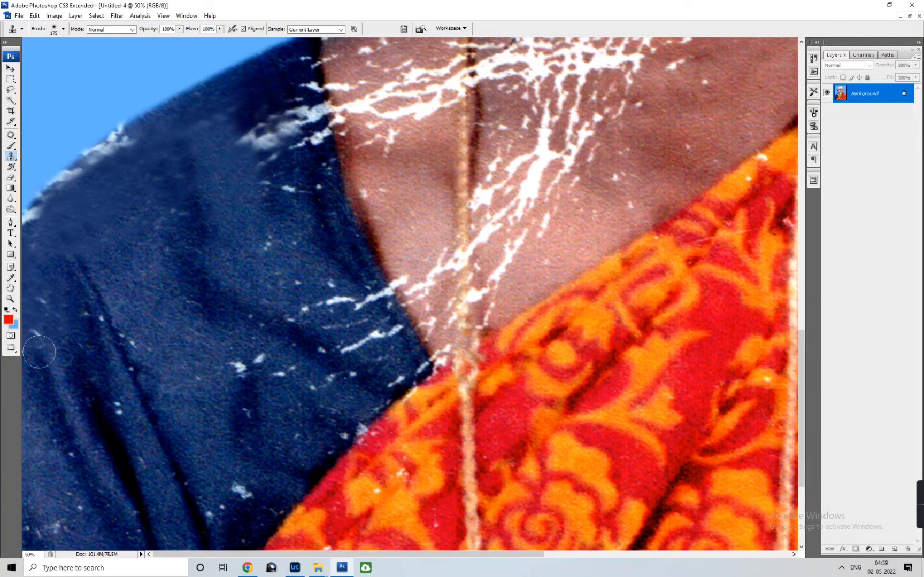
drag(144, 431, 145, 417)
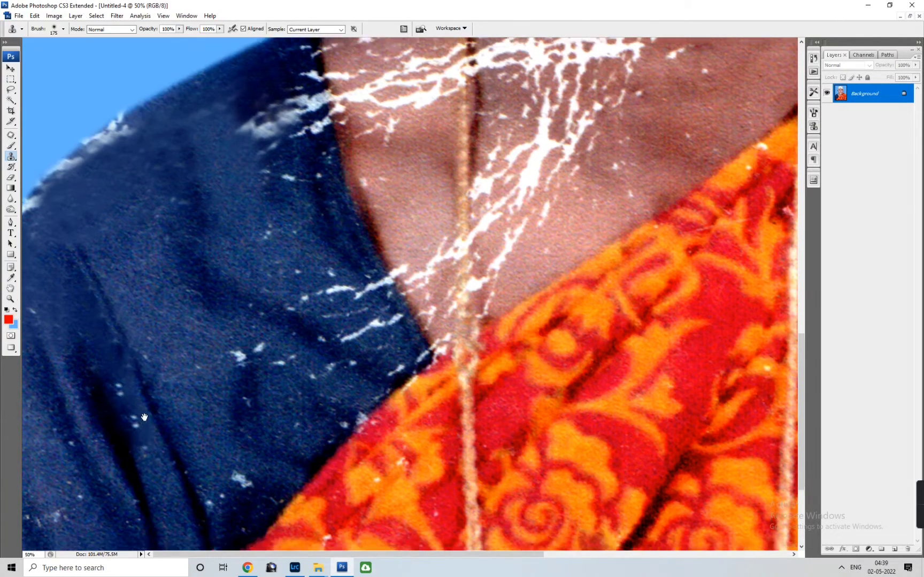
scroll(144, 417, down, 1)
Step: Patch blemished areas on the lower blue blouse
key(j)
scroll(123, 406, down, 4)
mouse_move(33, 370)
mouse_down()
mouse_move(47, 456)
mouse_move(58, 443)
mouse_move(43, 513)
mouse_up()
scroll(123, 410, up, 1)
drag(201, 302, 197, 369)
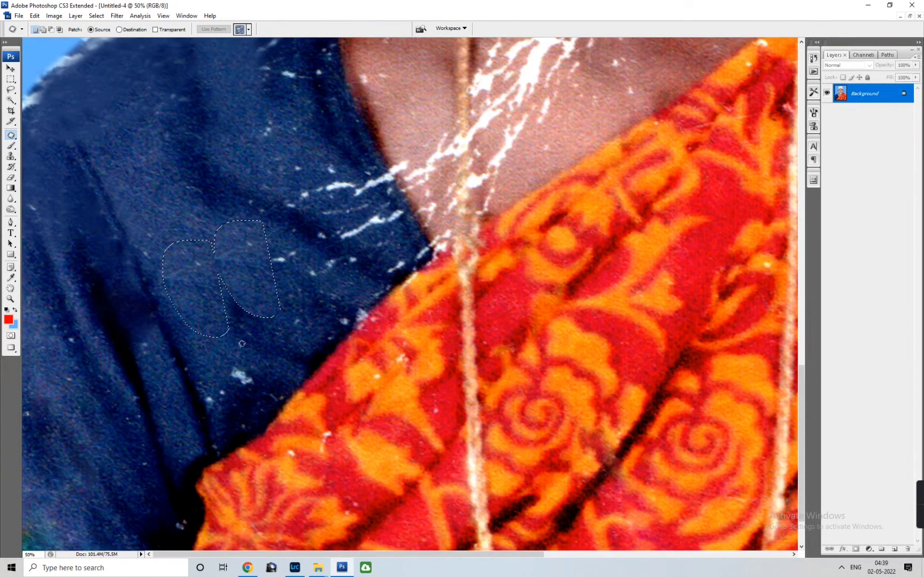
scroll(230, 318, up, 5)
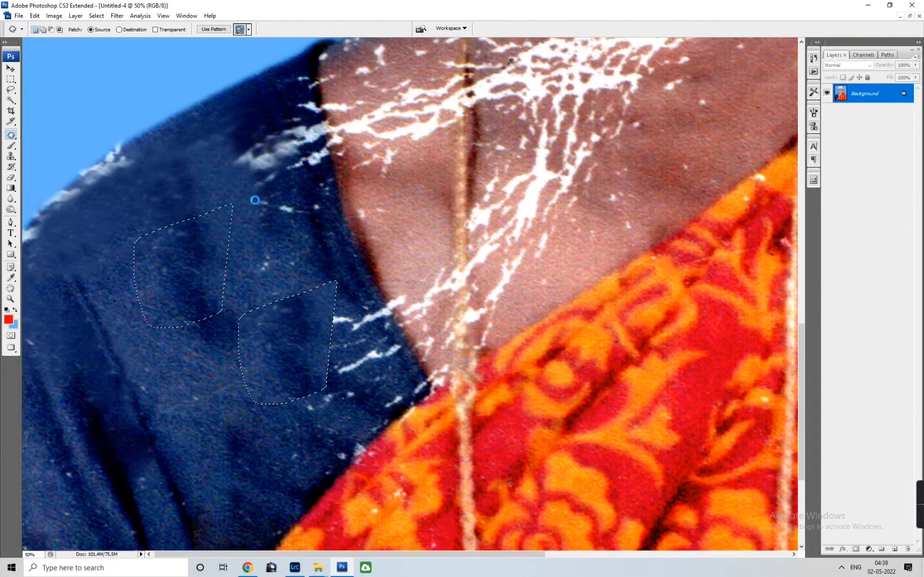
Step: Clone over blouse blemishes with 250 and then 150 brush sizes
key(s)
key(bracketright)
mouse_move(252, 242)
mouse_down()
mouse_move(243, 202)
mouse_move(258, 258)
mouse_move(243, 226)
mouse_move(271, 242)
mouse_up()
scroll(271, 241, up, 4)
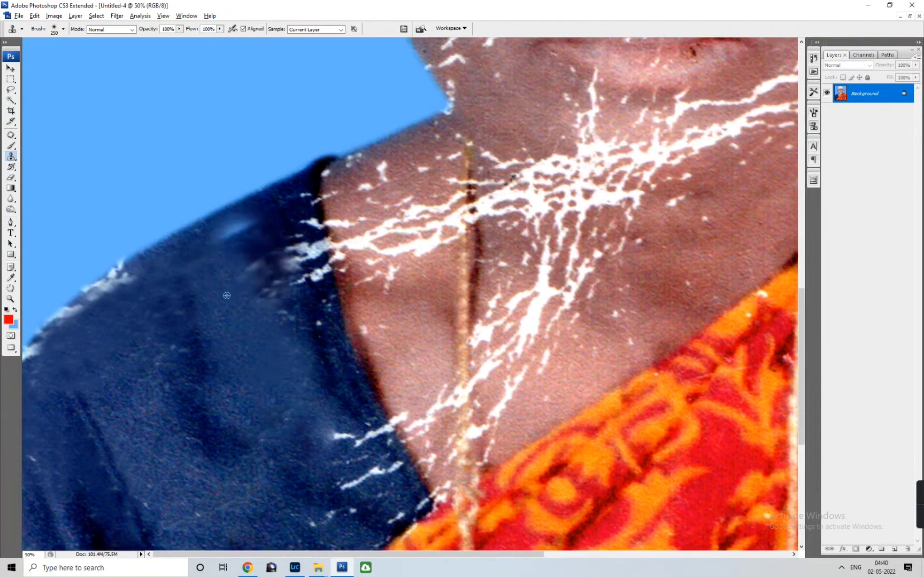
key(bracketleft)
key(bracketleft)
key(bracketleft)
mouse_move(299, 227)
mouse_down()
mouse_move(293, 267)
mouse_move(304, 220)
mouse_move(324, 355)
mouse_move(253, 463)
mouse_up()
Step: Clone out white streaks along the lower blouse edge with a 200 brush
scroll(315, 374, down, 2)
key(bracketright)
key(bracketright)
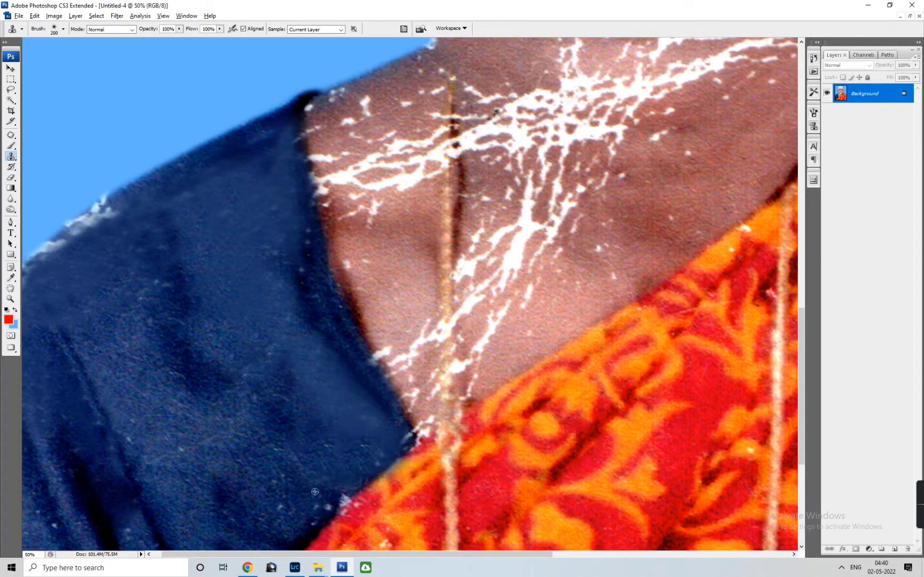
drag(375, 444, 348, 505)
scroll(240, 401, up, 2)
drag(116, 274, 16, 321)
key(Tab)
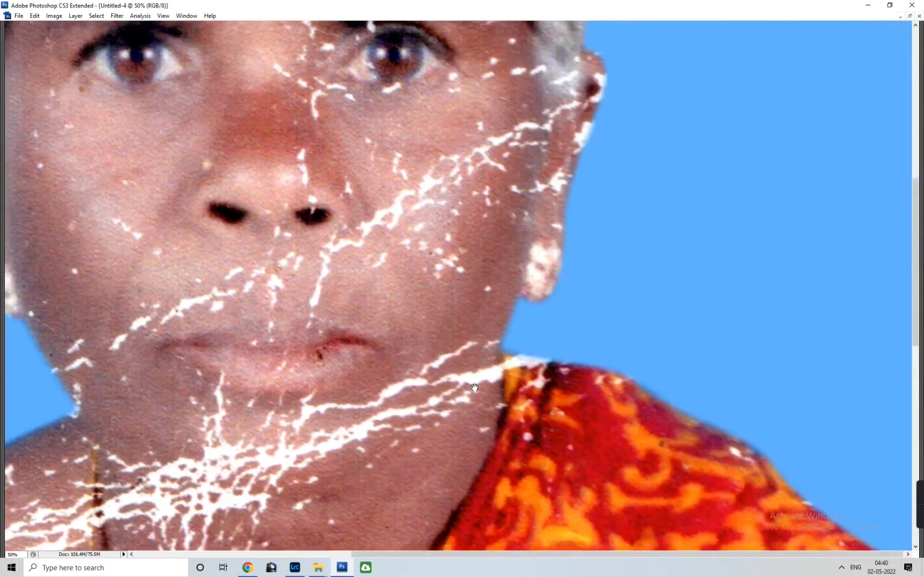
Step: Patch the small spots on the left cheek, beside the nose and near the left jaw
drag(180, 234, 177, 303)
scroll(182, 307, up, 4)
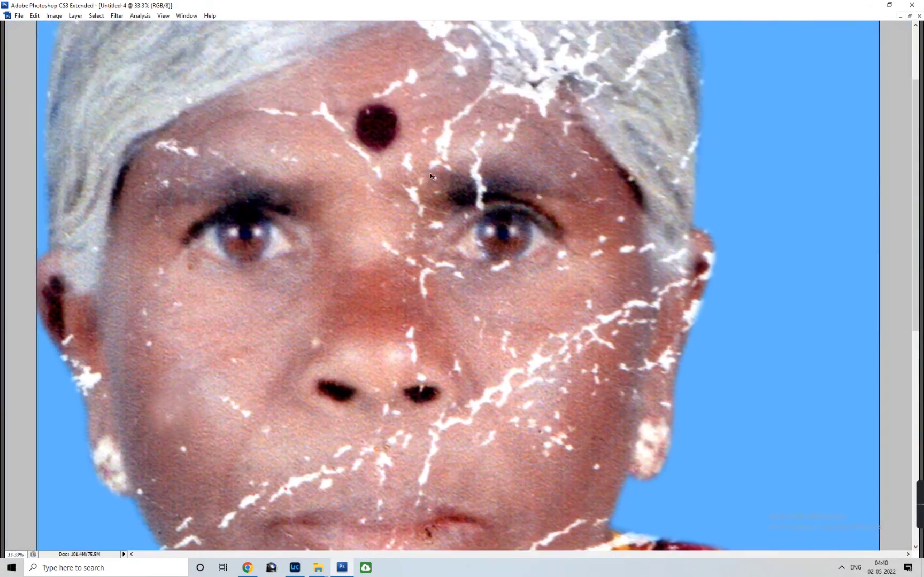
key(ctrl+minus)
key(ctrl+plus)
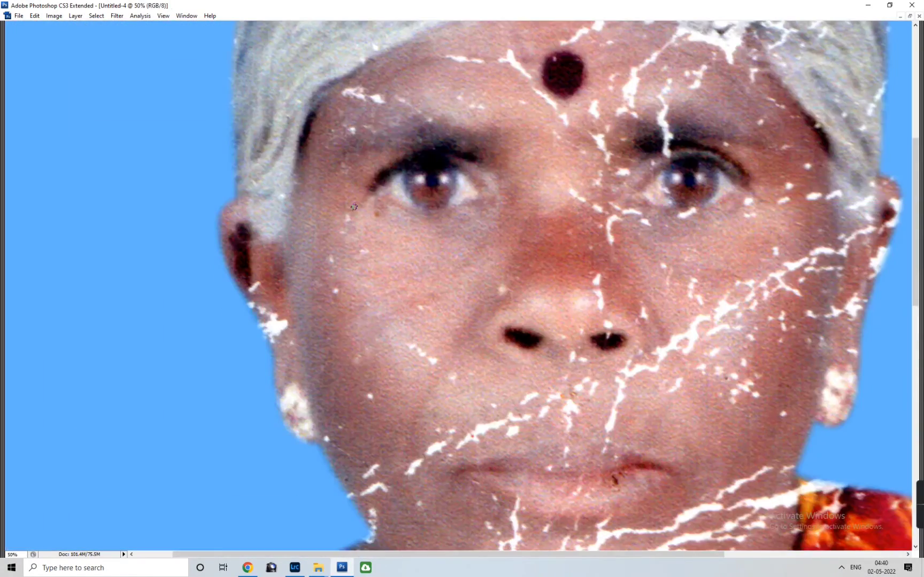
drag(422, 289, 423, 292)
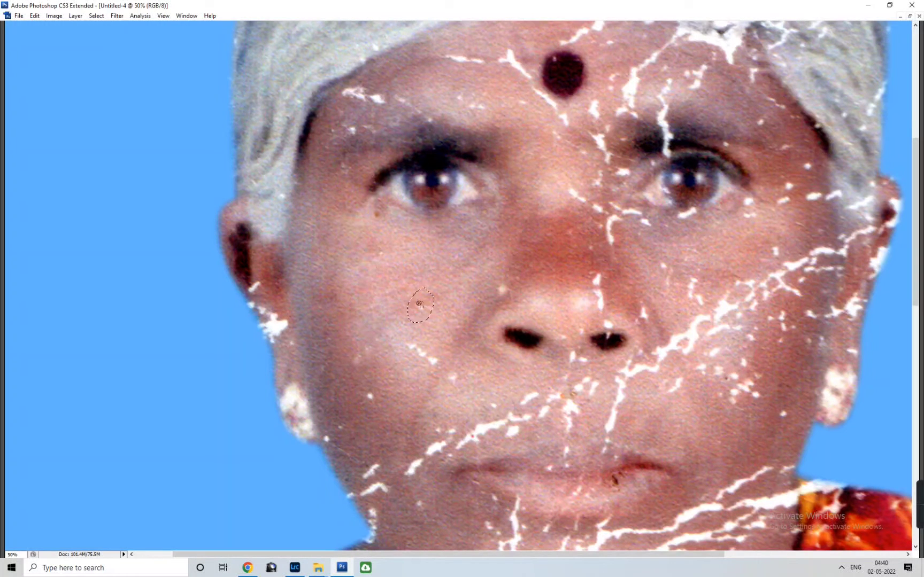
drag(443, 340, 293, 369)
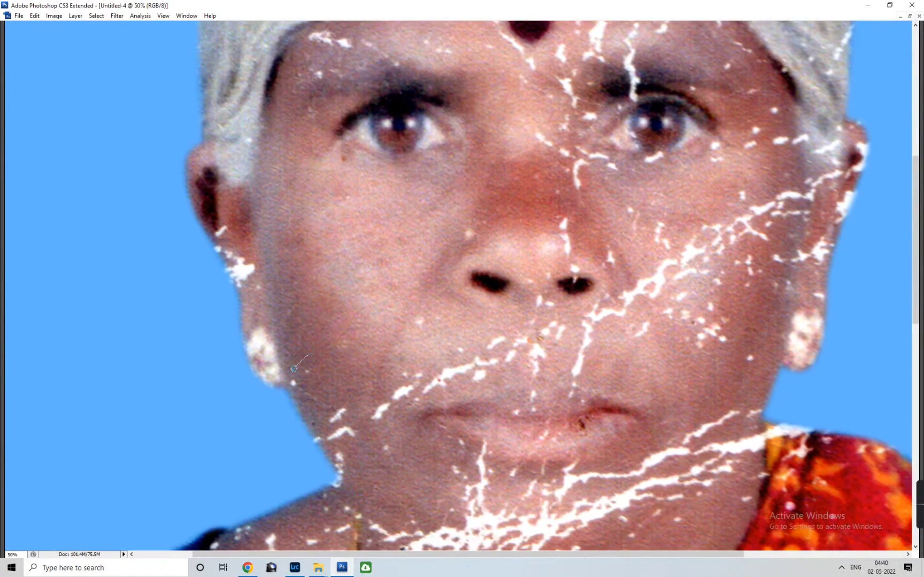
mouse_move(284, 380)
mouse_down()
mouse_move(330, 393)
mouse_move(320, 309)
mouse_up()
scroll(319, 310, up, 3)
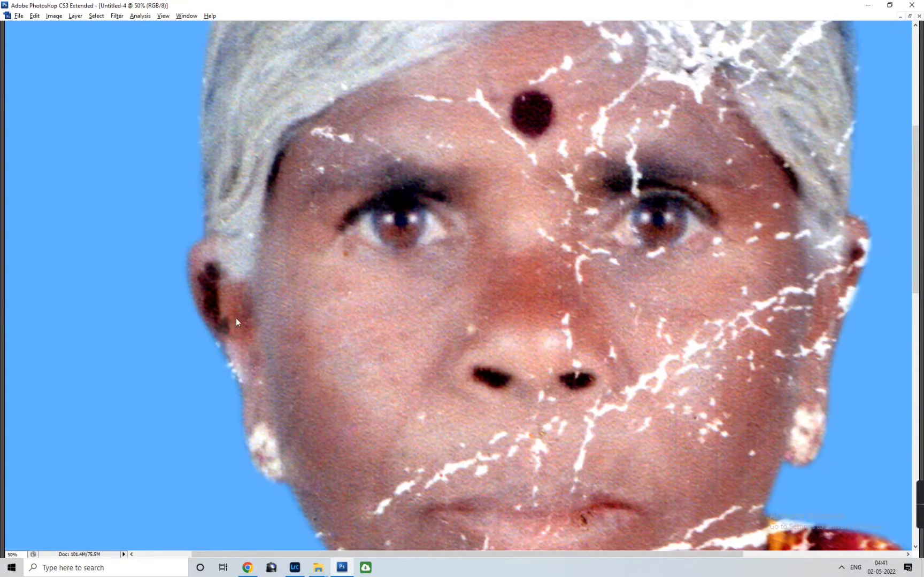
key(Tab)
Step: Lower Clone Stamp opacity to about 28% and clone out specks by the ear and jaw
click(179, 29)
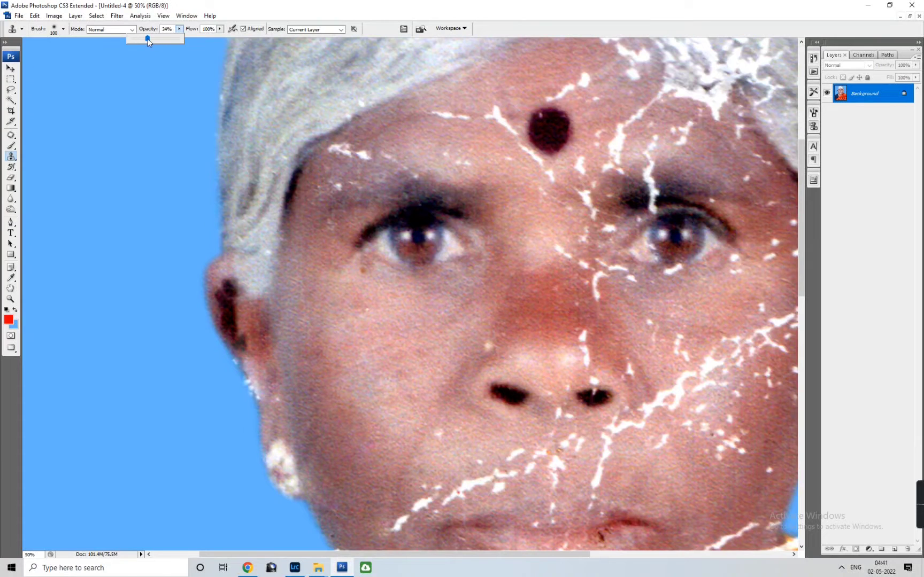
drag(254, 368, 262, 401)
key(bracketright)
scroll(286, 426, down, 1)
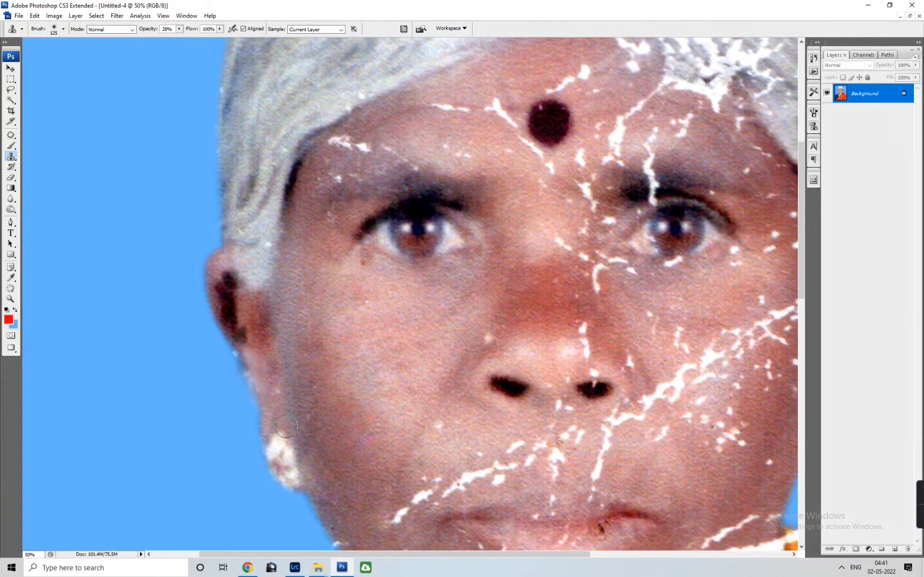
scroll(285, 402, up, 5)
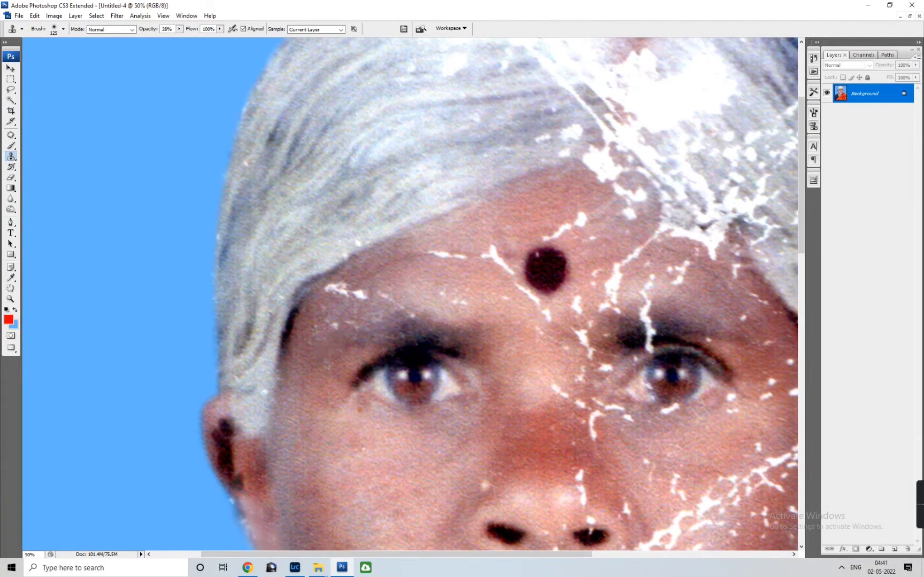
Step: Patch the white streak beside the forehead dot
key(j)
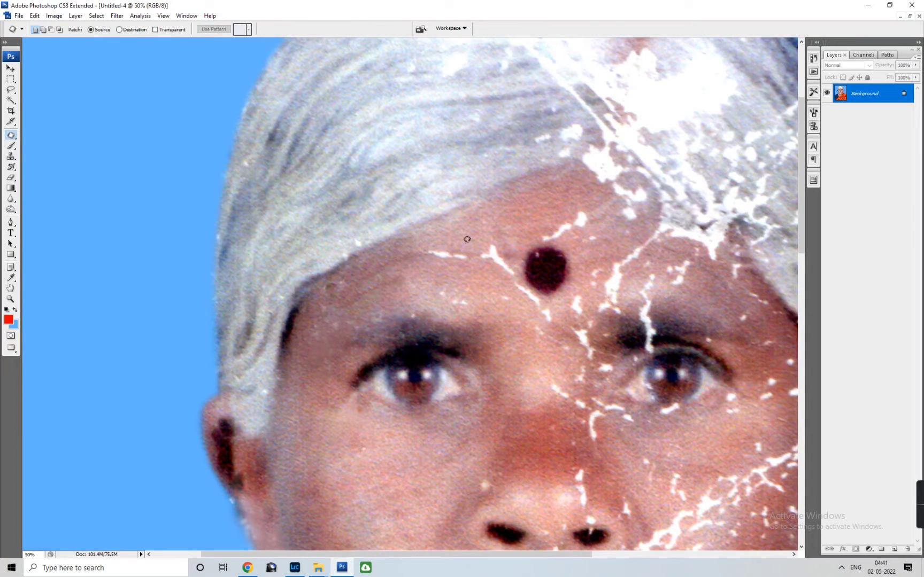
mouse_move(466, 241)
mouse_down()
mouse_move(453, 288)
mouse_move(444, 268)
mouse_move(474, 262)
mouse_move(529, 300)
mouse_move(529, 324)
mouse_up()
key(ctrl+d)
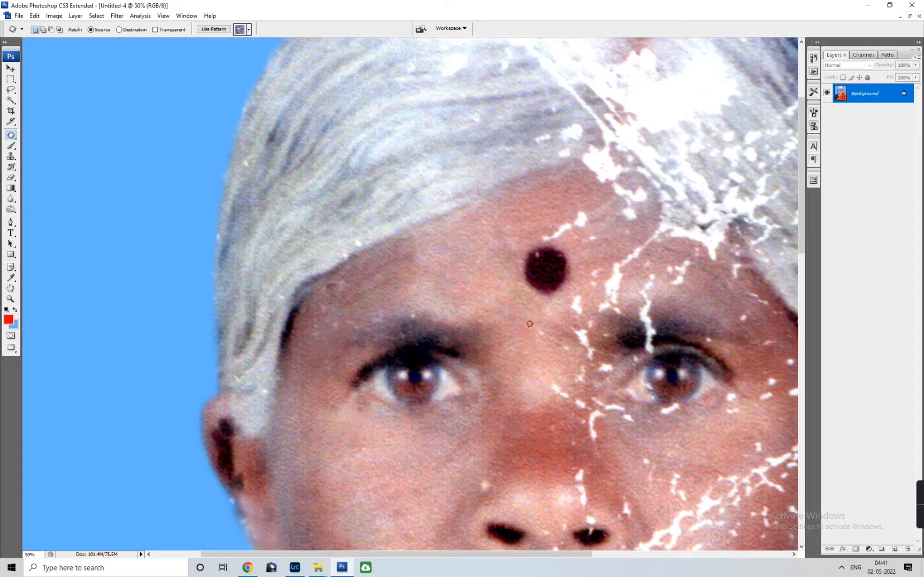
scroll(563, 411, down, 5)
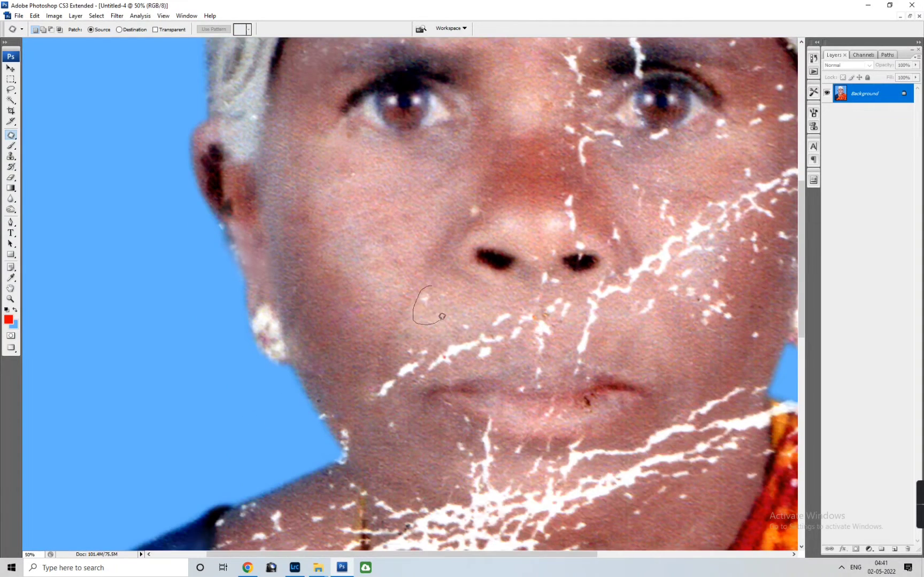
mouse_move(420, 340)
mouse_down()
mouse_move(399, 361)
mouse_move(406, 348)
mouse_move(373, 287)
mouse_up()
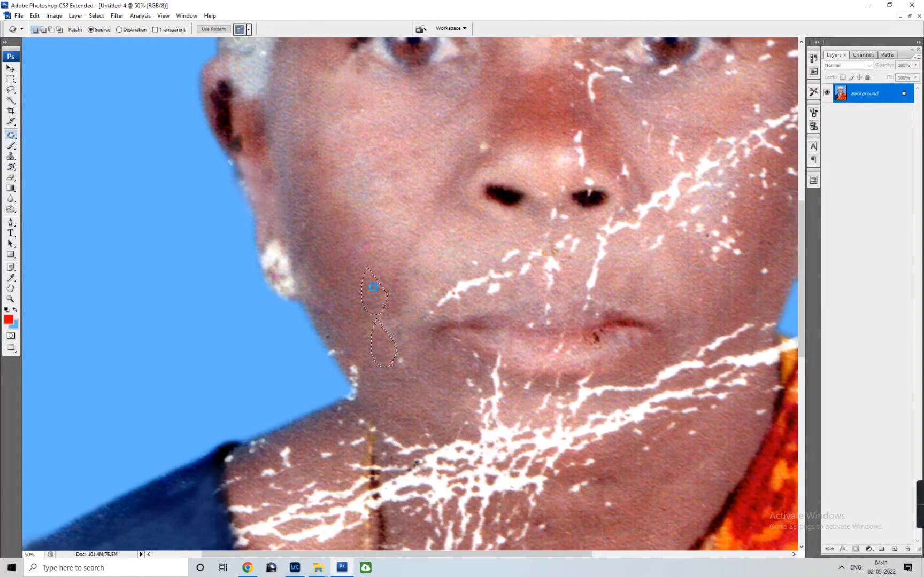
key(ctrl+d)
Step: Patch the cracks around the mouth and below the nose, then deselect and fit the view
drag(426, 386, 261, 283)
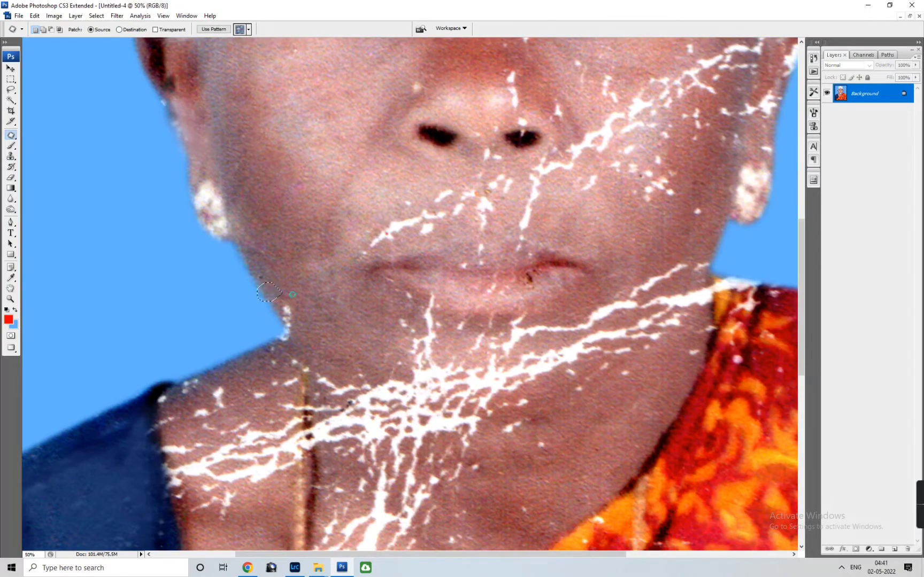
scroll(311, 318, up, 4)
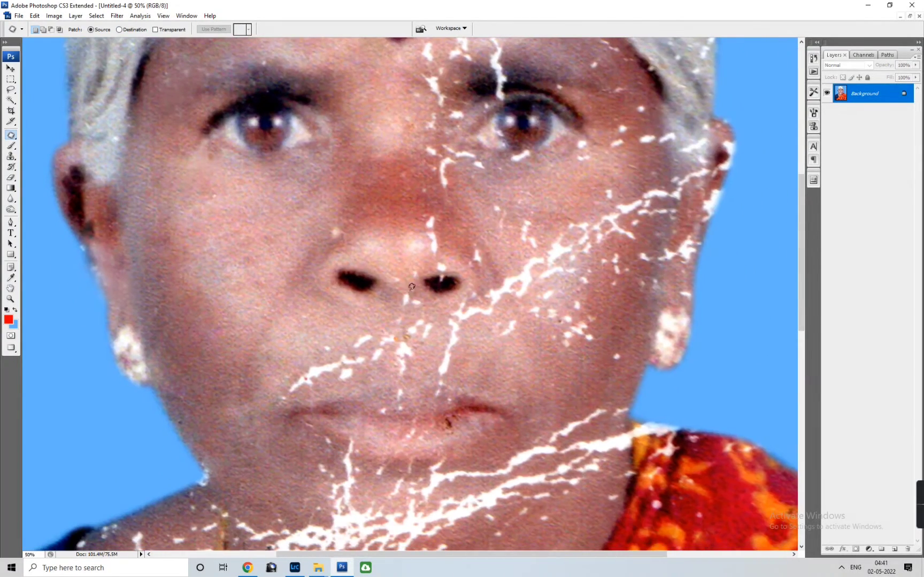
drag(409, 287, 403, 292)
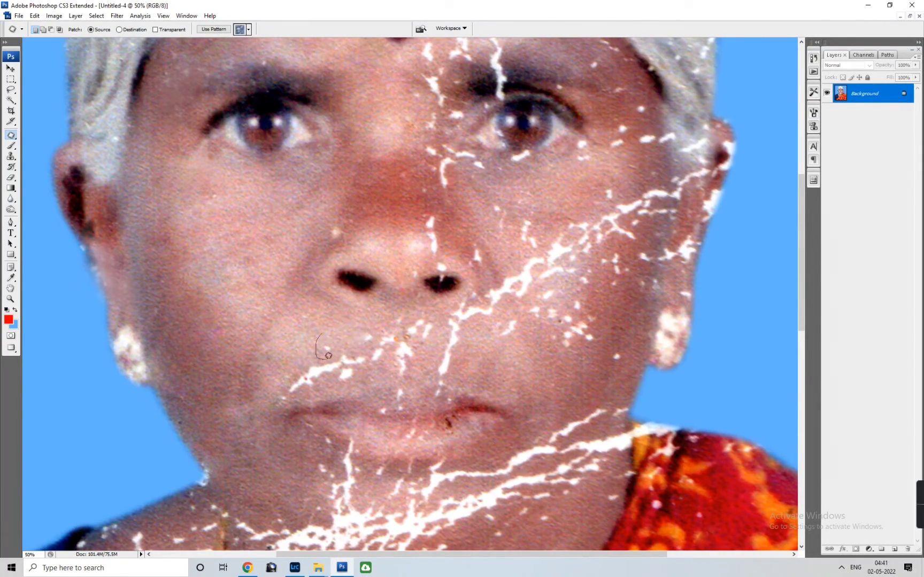
mouse_move(309, 390)
mouse_down()
mouse_move(331, 350)
mouse_move(411, 308)
mouse_up()
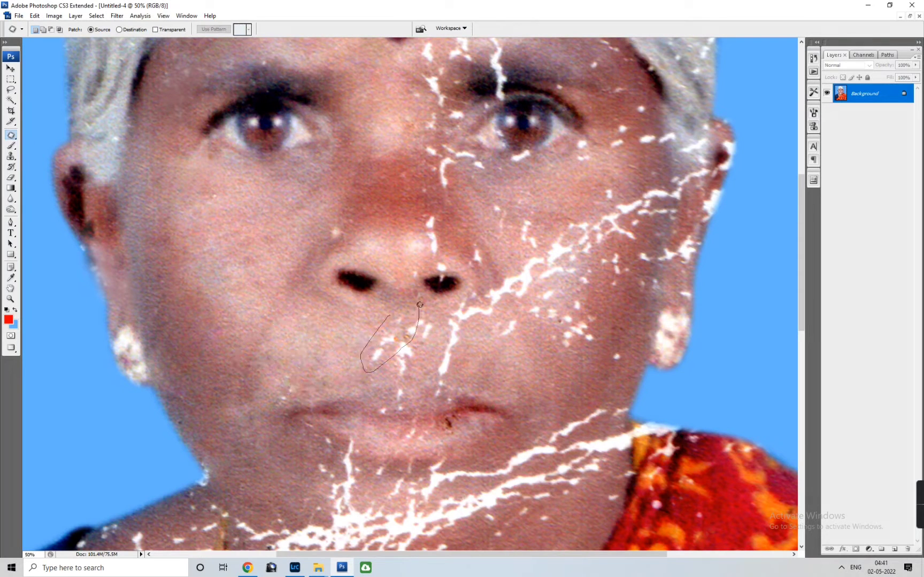
drag(304, 351, 288, 397)
key(ctrl+d)
key(ctrl+0)
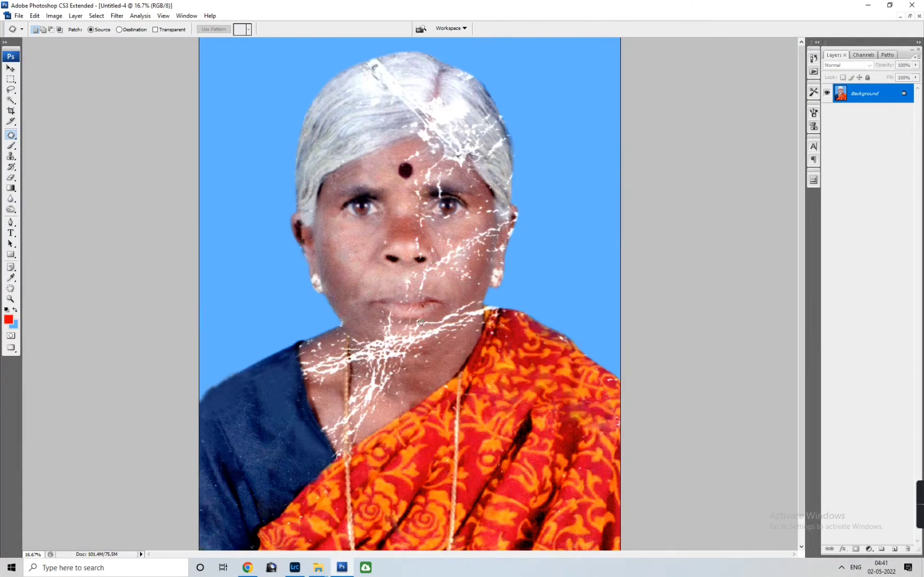
Step: Patch a tiny crack near the chin
key(ctrl+plus)
key(ctrl+plus)
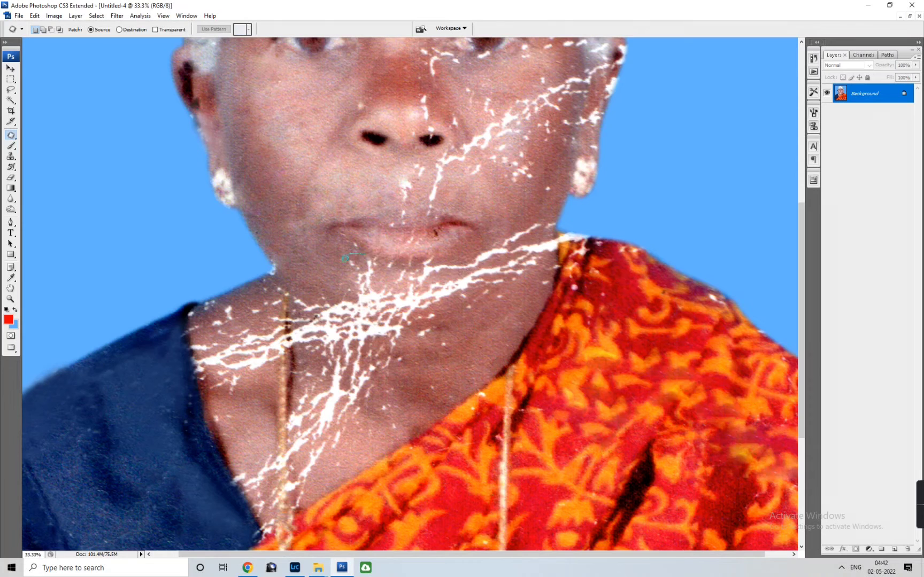
drag(345, 259, 342, 259)
scroll(385, 214, up, 5)
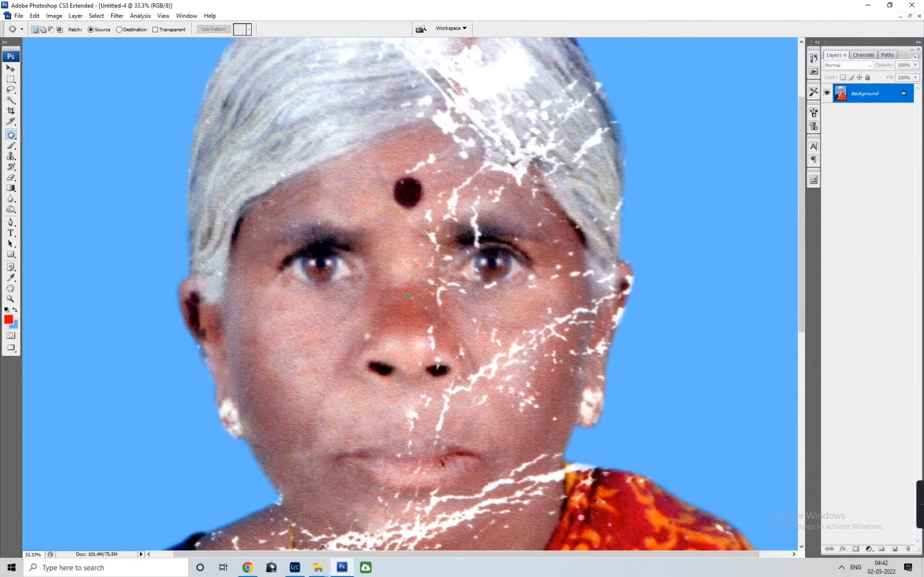
scroll(396, 161, up, 1)
Step: Patch a damaged area at the top of the grey hair with clean hair and deselect
key(ctrl+minus)
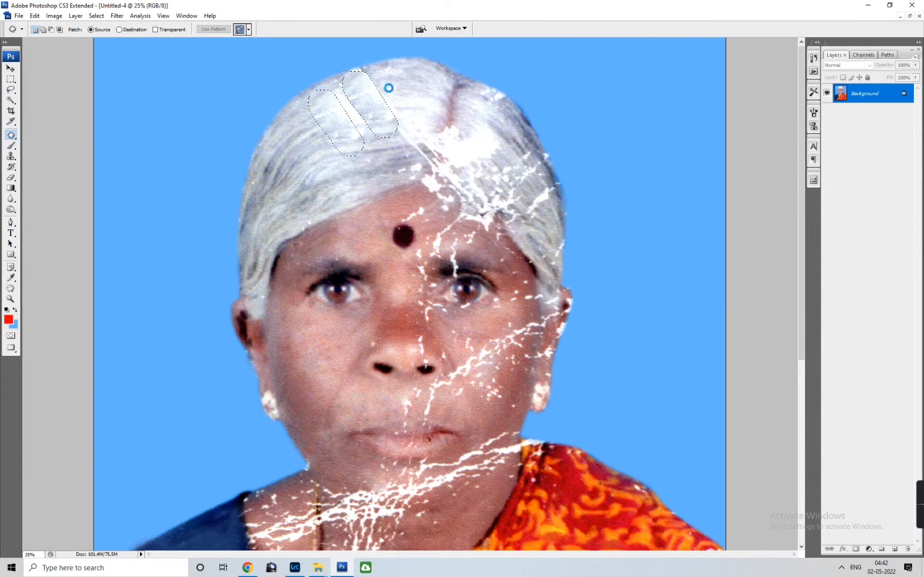
mouse_move(367, 91)
mouse_down()
mouse_move(364, 139)
mouse_move(367, 92)
mouse_move(409, 145)
mouse_up()
key(ctrl+d)
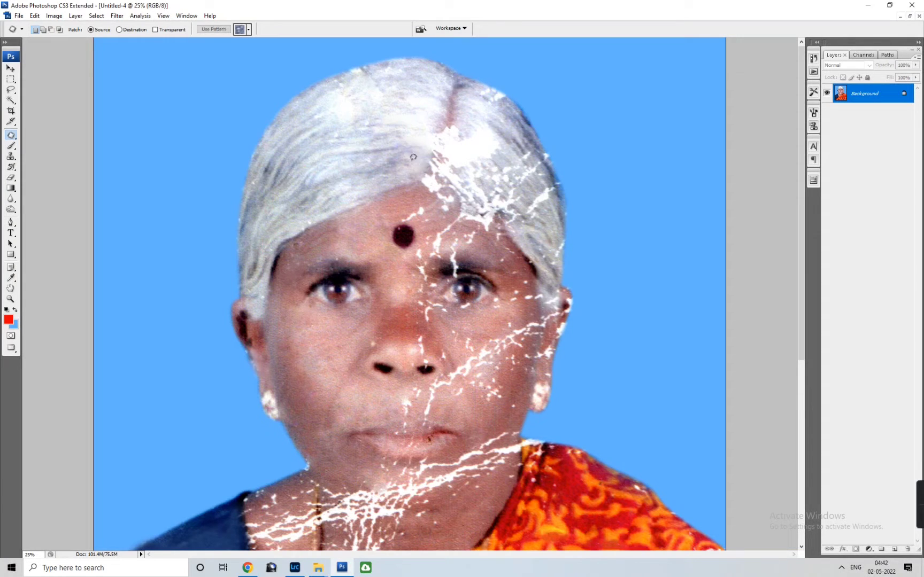
key(ctrl+minus)
key(p)
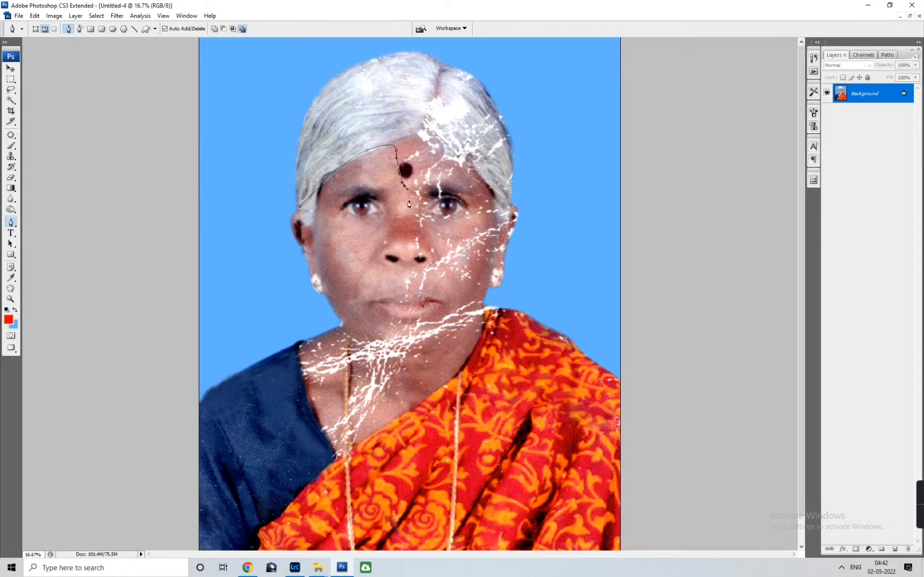
Step: Copy the traced left face half to a new layer, flip it horizontally and place it over the right side
right_click(280, 240)
click(343, 227)
key(ctrl+j)
key(ctrl+t)
right_click(369, 238)
click(420, 360)
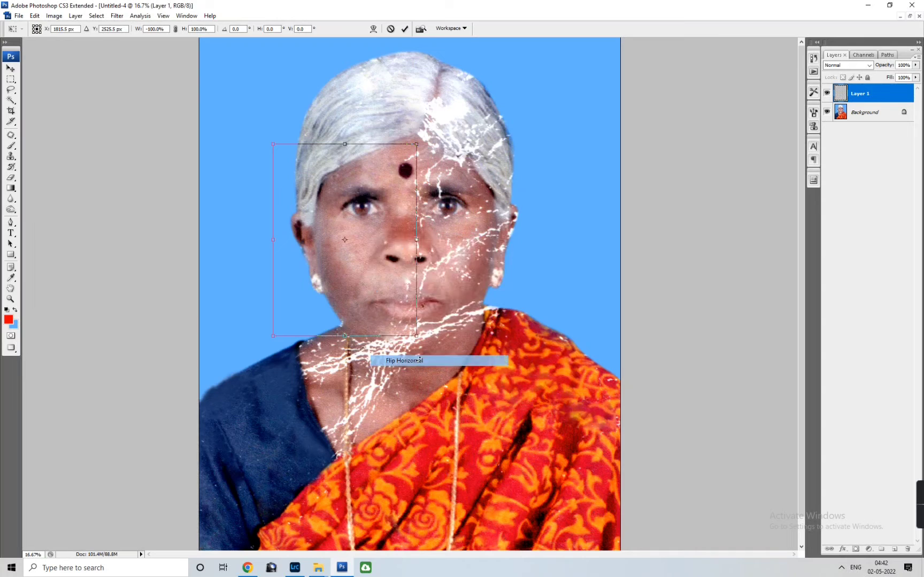
drag(351, 239, 458, 242)
key(Return)
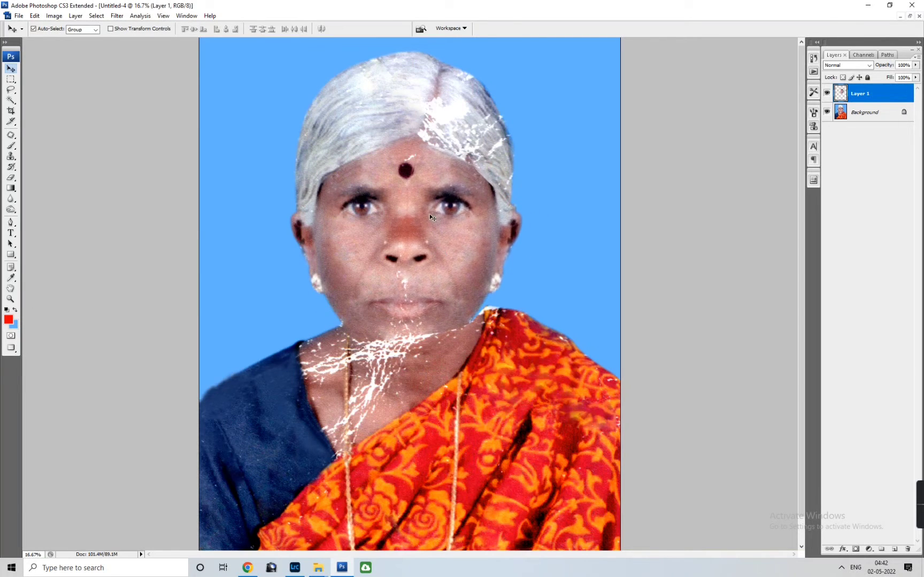
Step: Erase the mirrored copy's hard edges and reposition the layer
key(e)
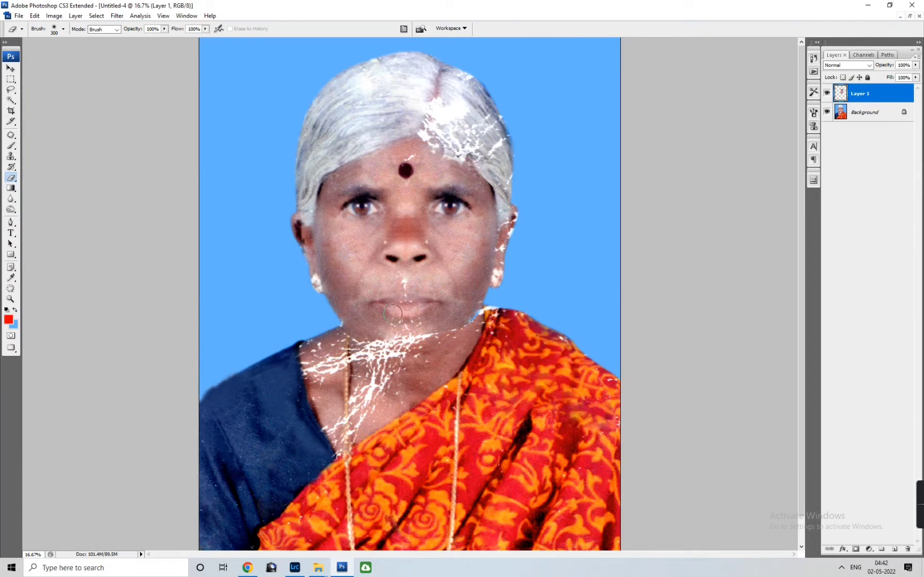
key(v)
drag(462, 252, 346, 241)
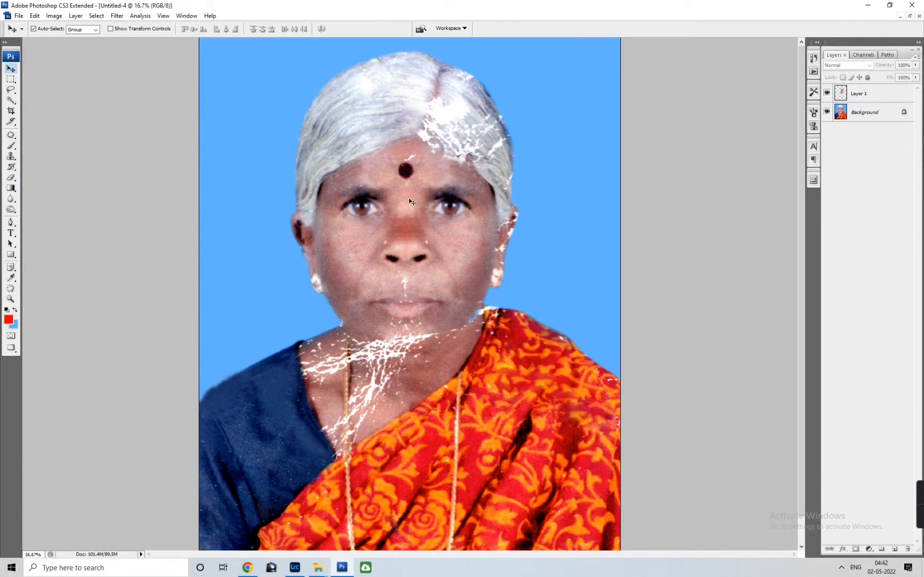
Step: Merge the mirrored face layer into the photo and bring the top of the hair into view
key(ctrl+shift+e)
key(j)
key(ctrl+minus)
mouse_move(529, 98)
mouse_down()
mouse_move(499, 271)
mouse_move(438, 220)
mouse_up()
mouse_move(551, 279)
mouse_down()
mouse_move(526, 287)
mouse_move(569, 386)
mouse_up()
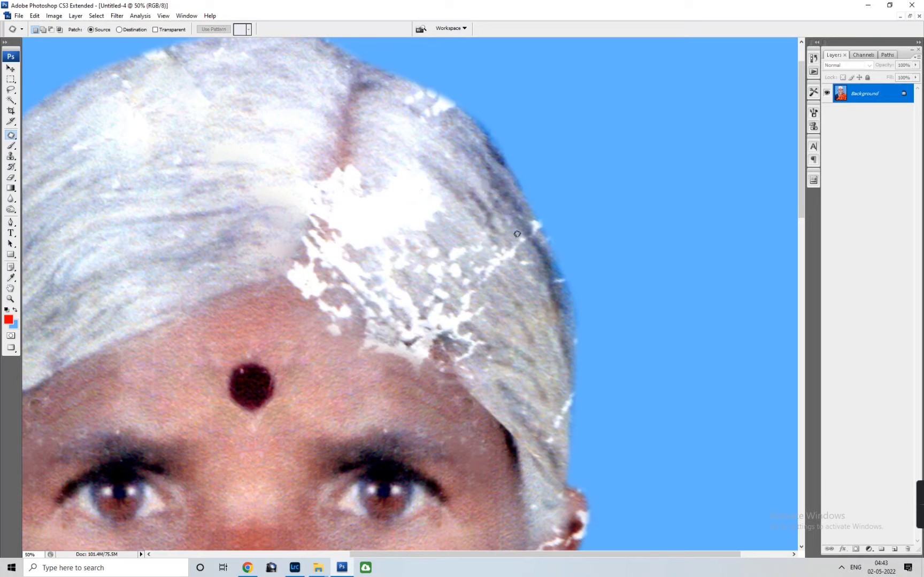
Step: Patch the white specks on the upper lip with nearby clean skin
key(ctrl+minus)
key(ctrl+plus)
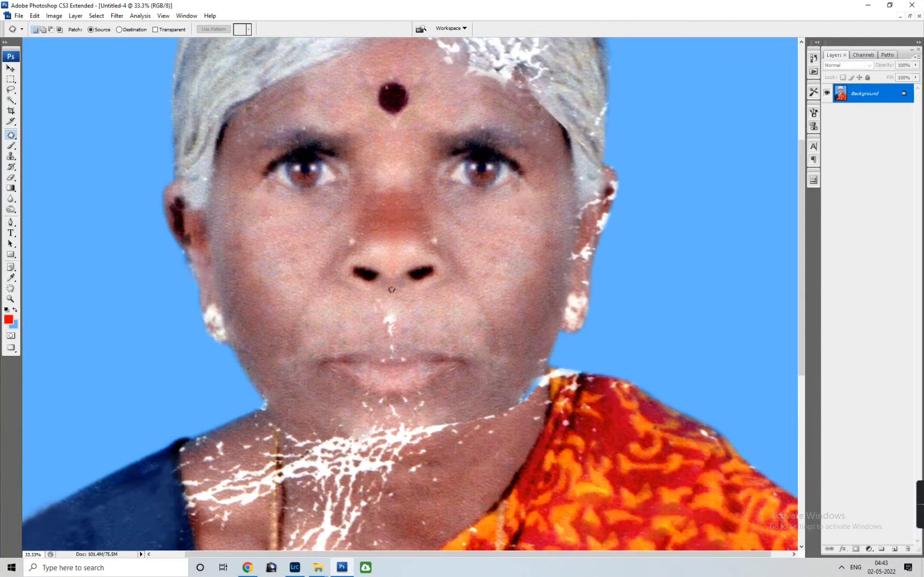
drag(396, 305, 393, 304)
drag(390, 351, 398, 350)
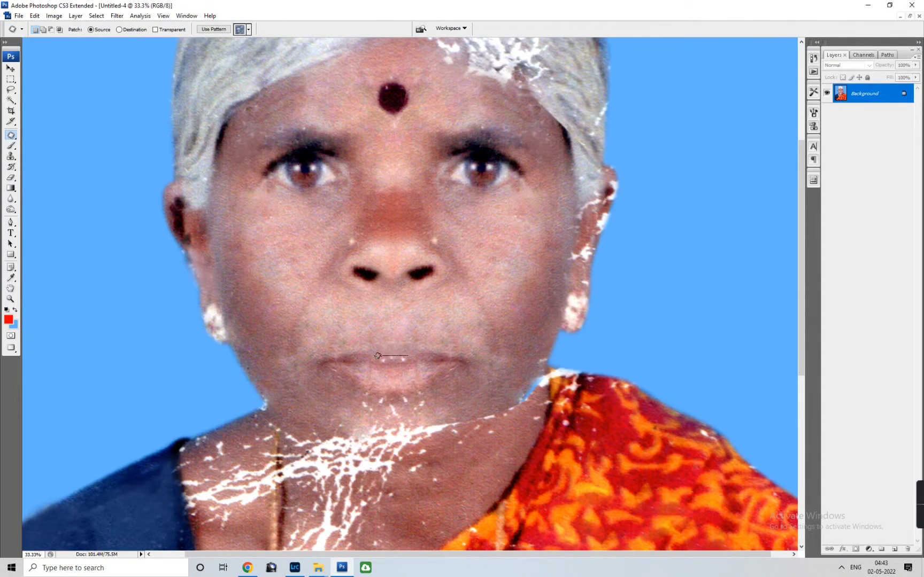
scroll(435, 355, down, 3)
Step: Patch the white speck on the chin with clean skin and deselect
drag(427, 293, 413, 304)
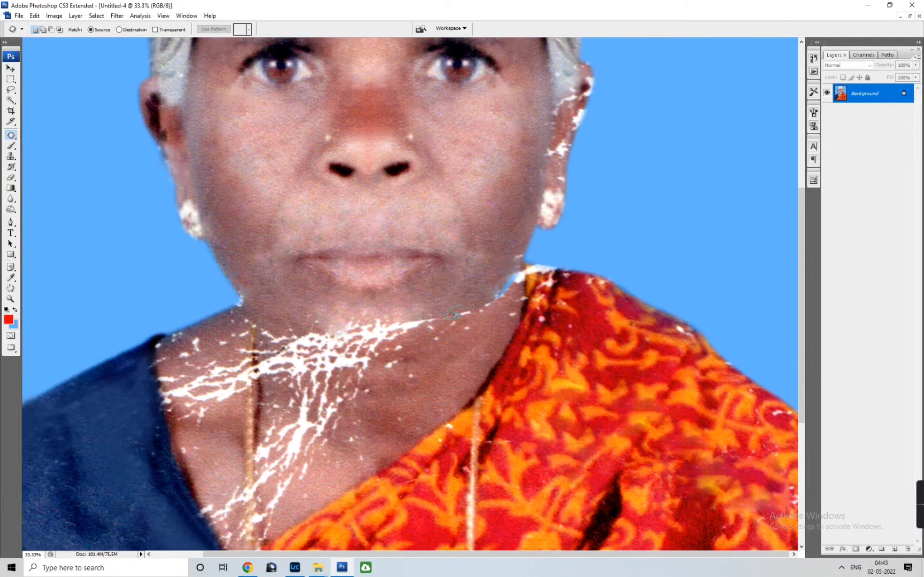
key(ctrl+minus)
key(ctrl+minus)
key(ctrl+minus)
click(410, 282)
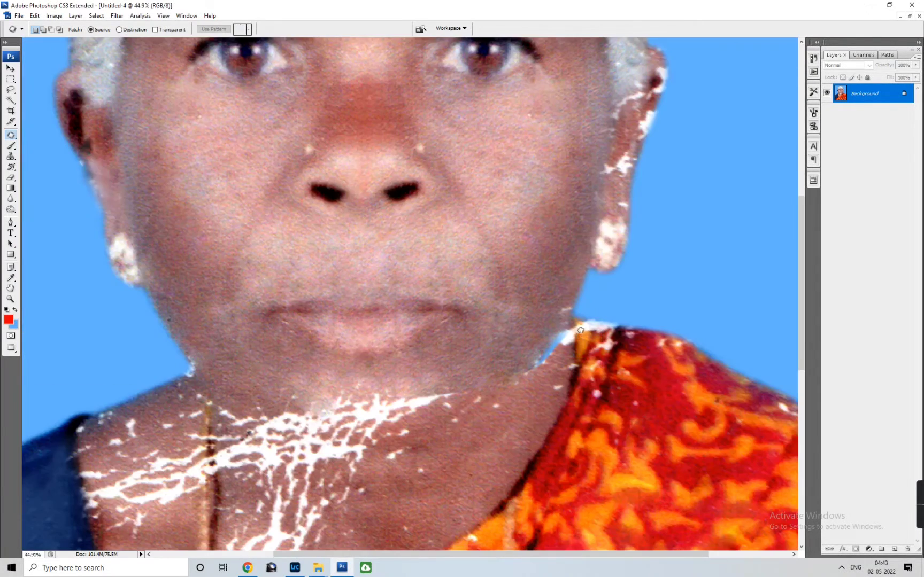
drag(558, 366, 534, 289)
key(ctrl+d)
Step: Select the Dodge tool (Midtones, 50%) and enlarge its brush
scroll(407, 294, down, 2)
scroll(406, 295, left, 2)
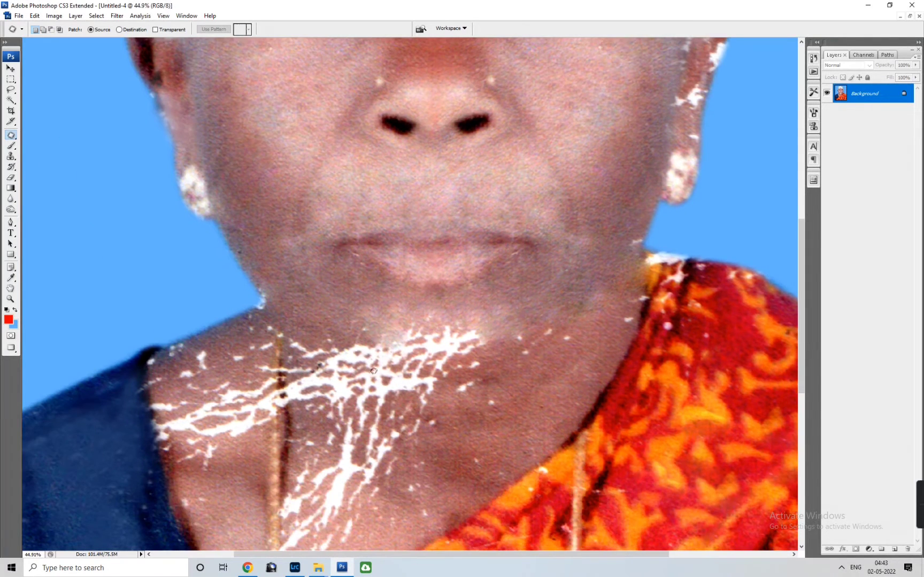
key(o)
key(bracketright)
key(bracketright)
key(bracketright)
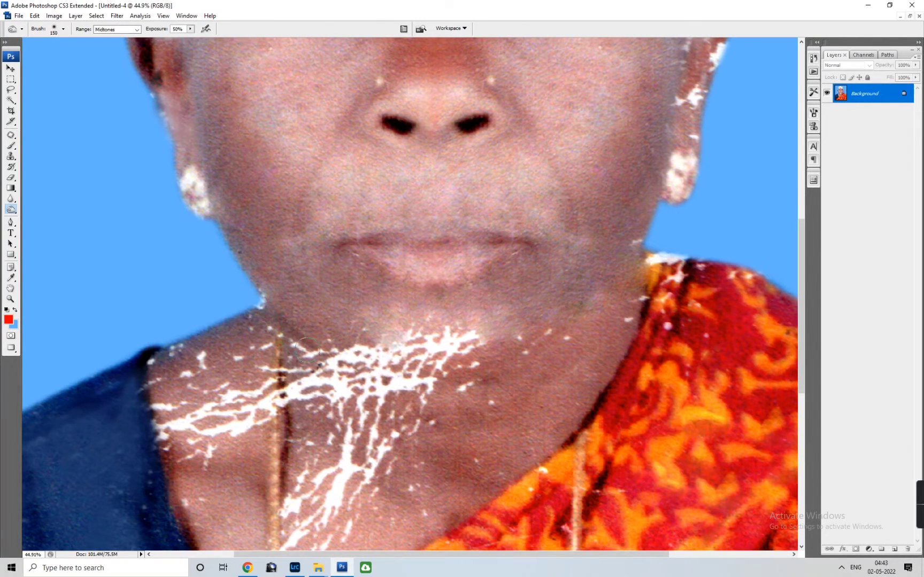
Step: Enlarge the brush and zoom in on the chin with the Clone Stamp selected
key(bracketright)
key(ctrl+minus)
key(ctrl+minus)
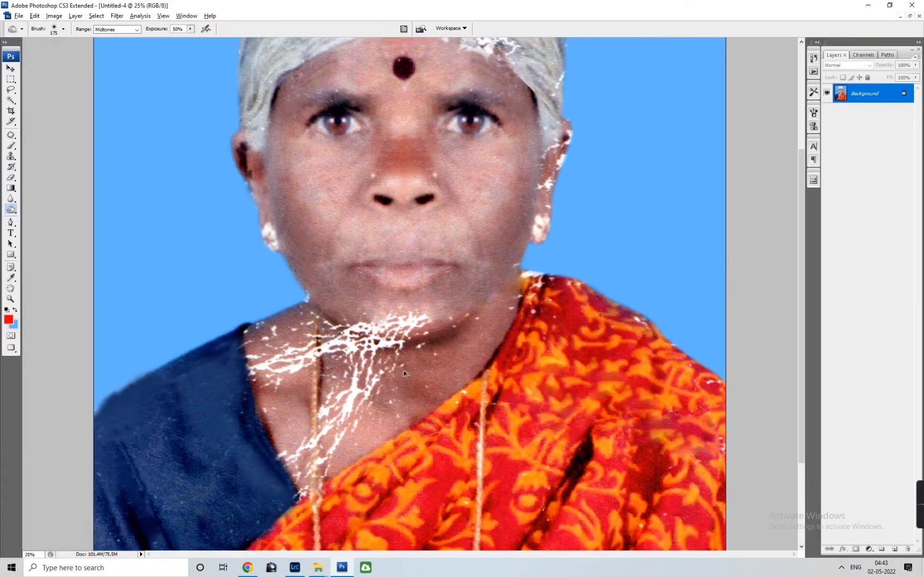
key(ctrl+plus)
key(j)
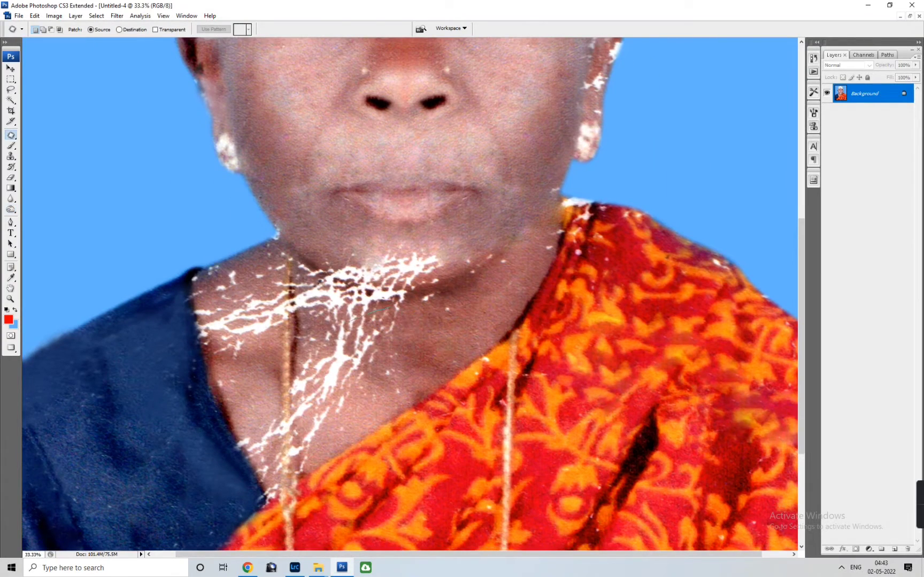
key(s)
key(ctrl+plus)
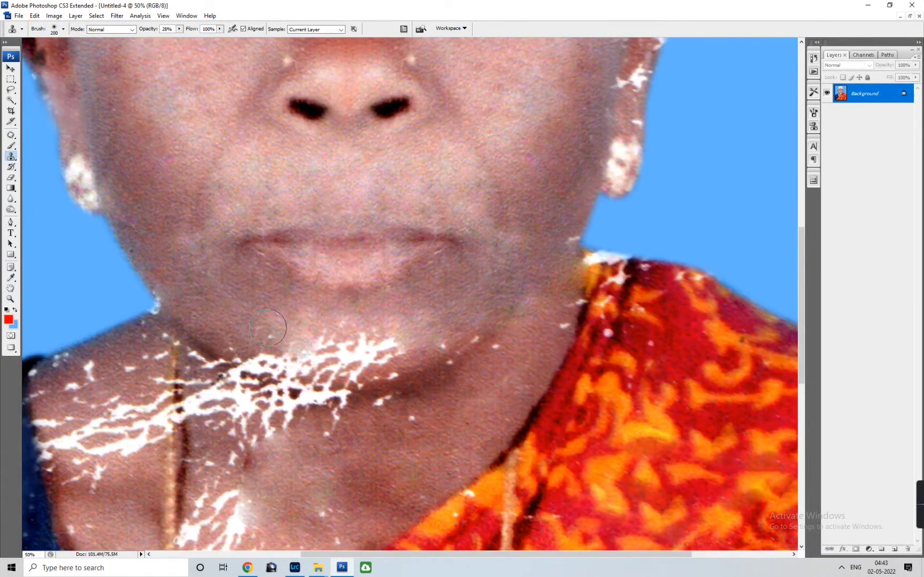
Step: Clone skin tone over the white specks and blobs on and below the chin
drag(267, 328, 260, 322)
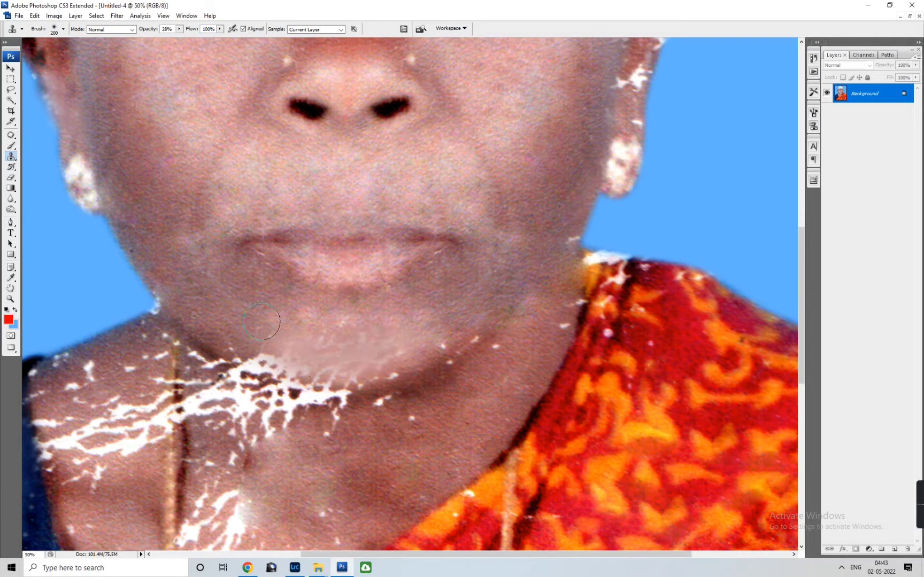
drag(209, 308, 333, 335)
key(bracketleft)
key(bracketleft)
key(bracketleft)
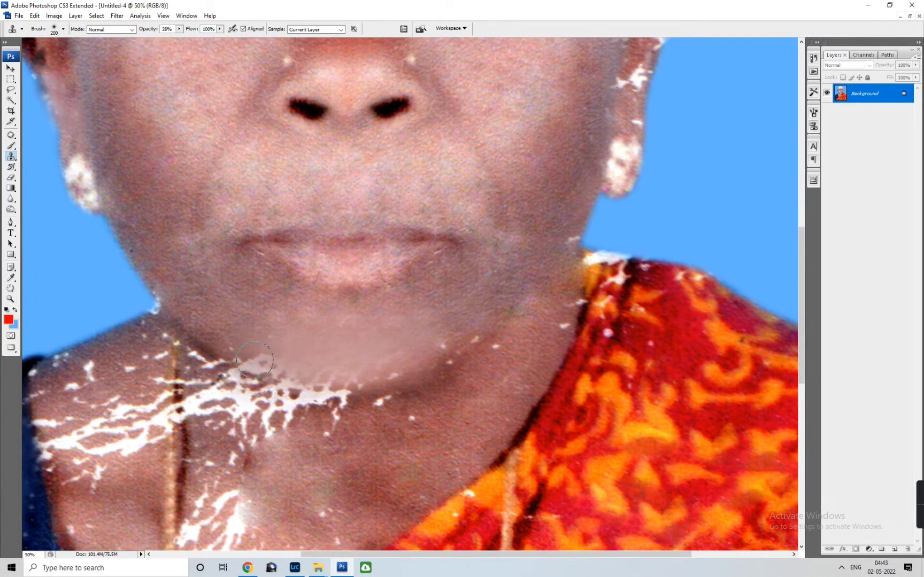
mouse_move(253, 367)
mouse_down()
mouse_move(370, 376)
mouse_move(342, 383)
mouse_up()
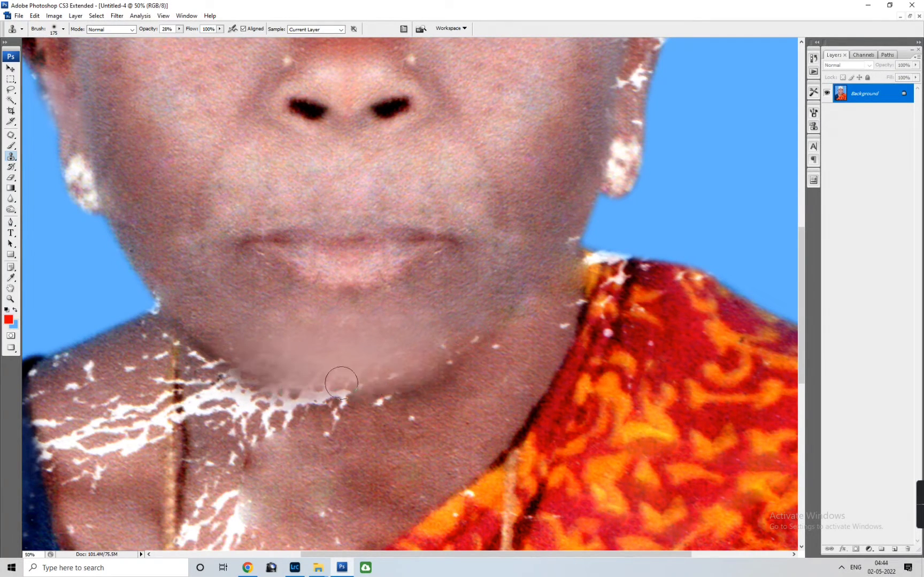
drag(454, 356, 505, 318)
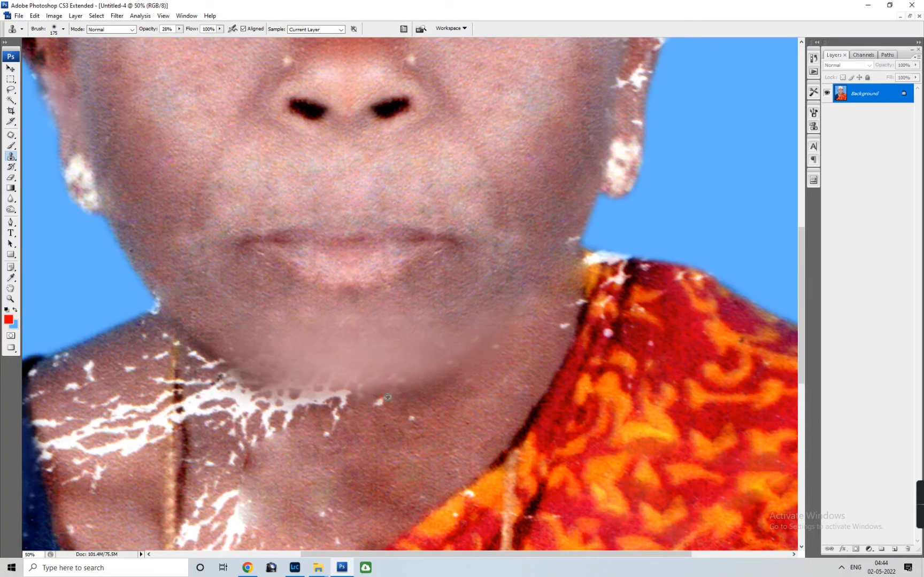
Step: Patch the white streaks on the neck with clean skin and deselect
key(j)
scroll(426, 406, down, 3)
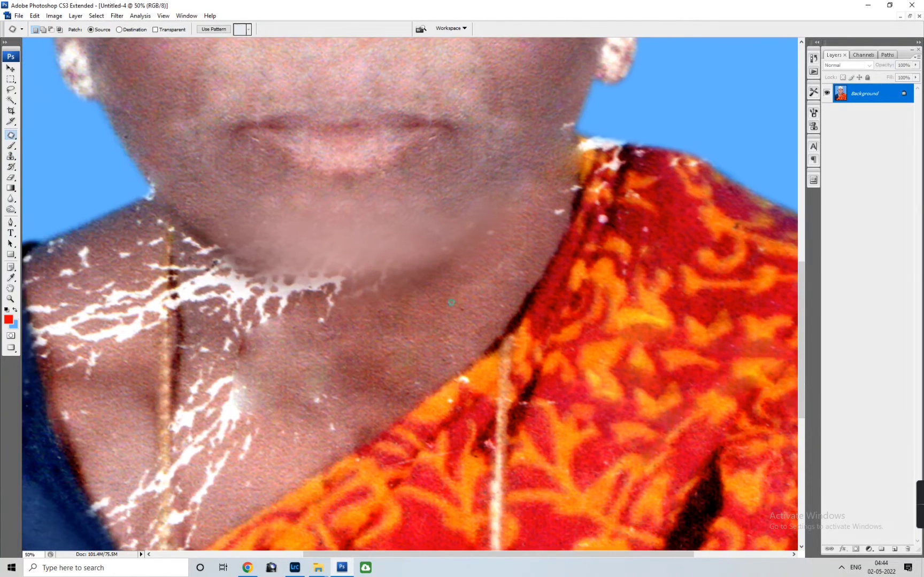
mouse_move(285, 394)
mouse_down()
mouse_move(267, 428)
mouse_move(256, 397)
mouse_up()
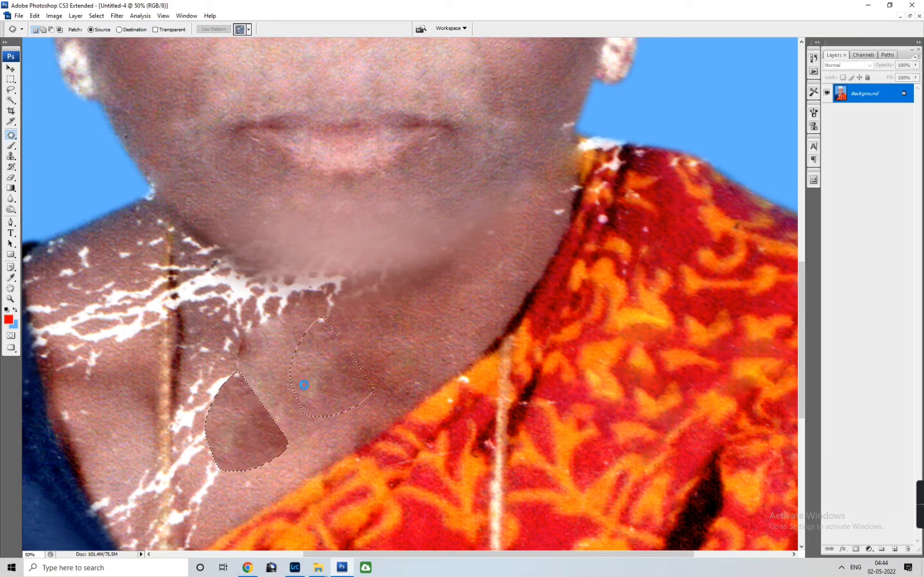
key(ctrl+d)
mouse_move(194, 424)
mouse_down()
mouse_move(181, 426)
mouse_move(264, 464)
mouse_up()
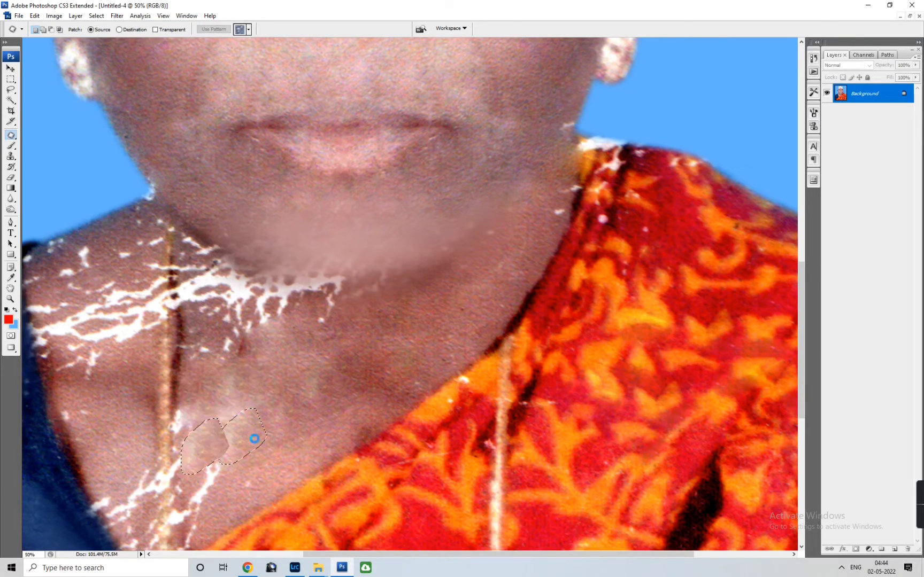
key(ctrl+d)
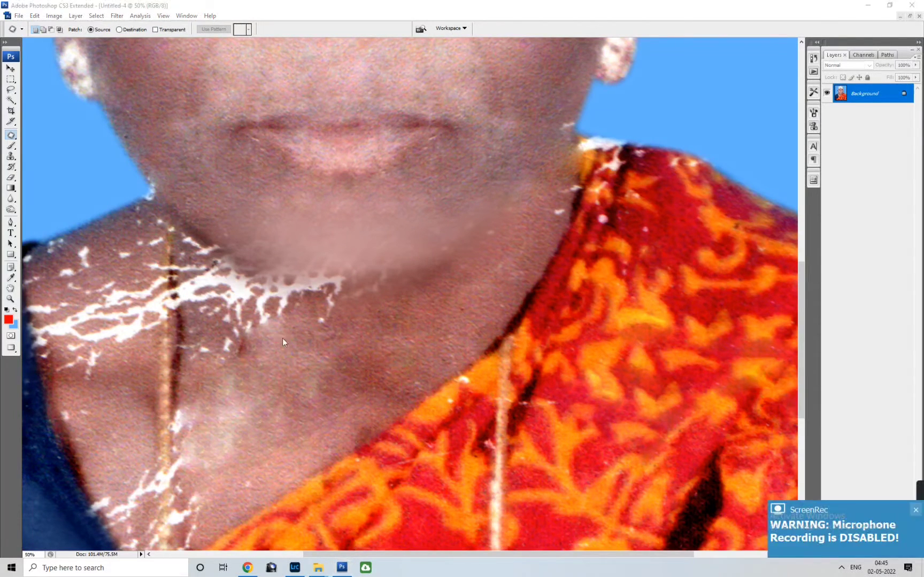
Step: Raise Clone Stamp opacity, sample clean neck skin and clone over the neck specks
key(ctrl+minus)
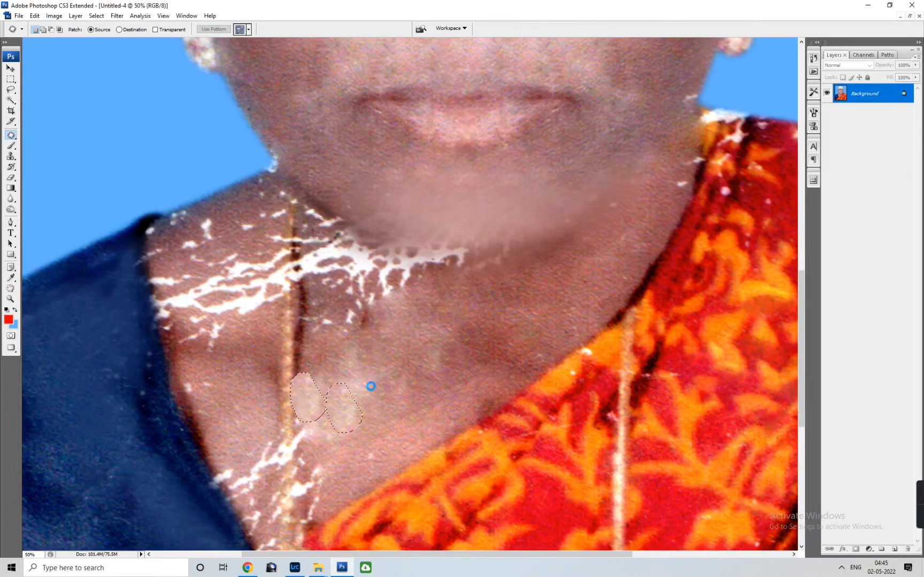
key(ctrl+minus)
key(ctrl+minus)
key(ctrl+minus)
click(434, 289)
click(407, 321)
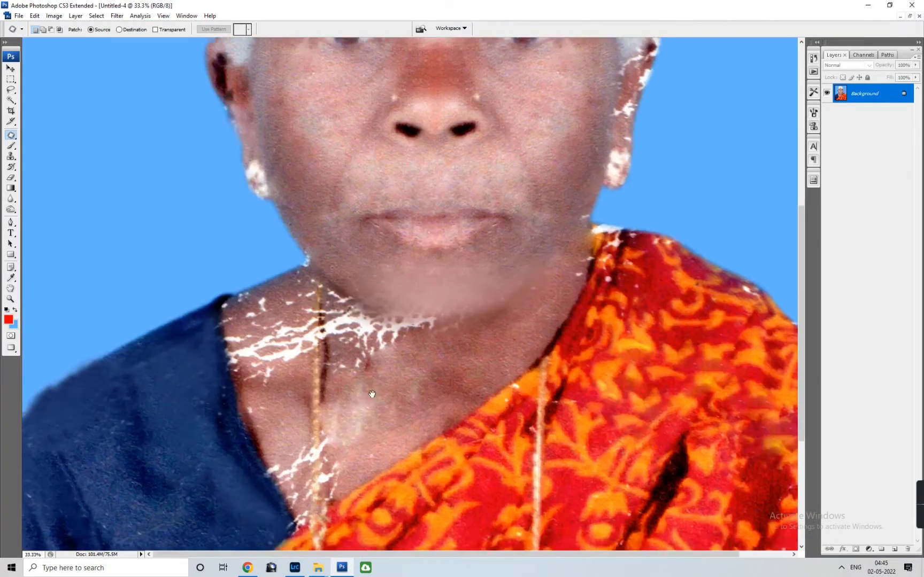
key(s)
drag(179, 29, 190, 39)
key(bracketleft)
key(bracketleft)
key(bracketleft)
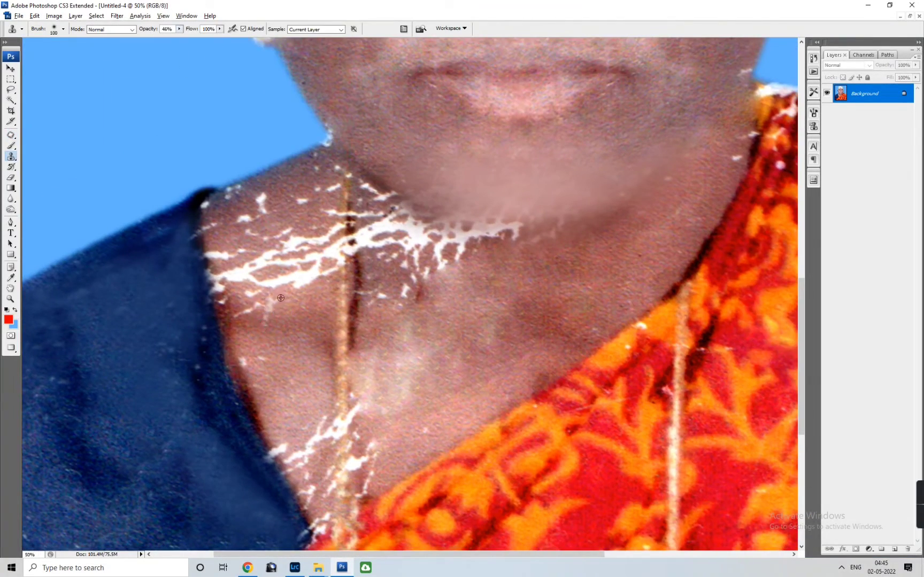
key(bracketright)
key(bracketright)
click(259, 199)
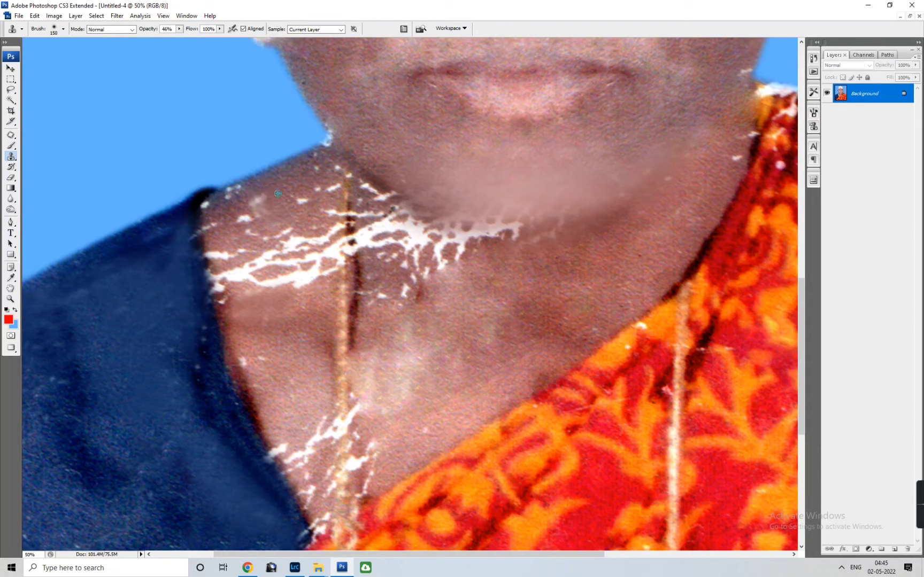
drag(292, 195, 312, 210)
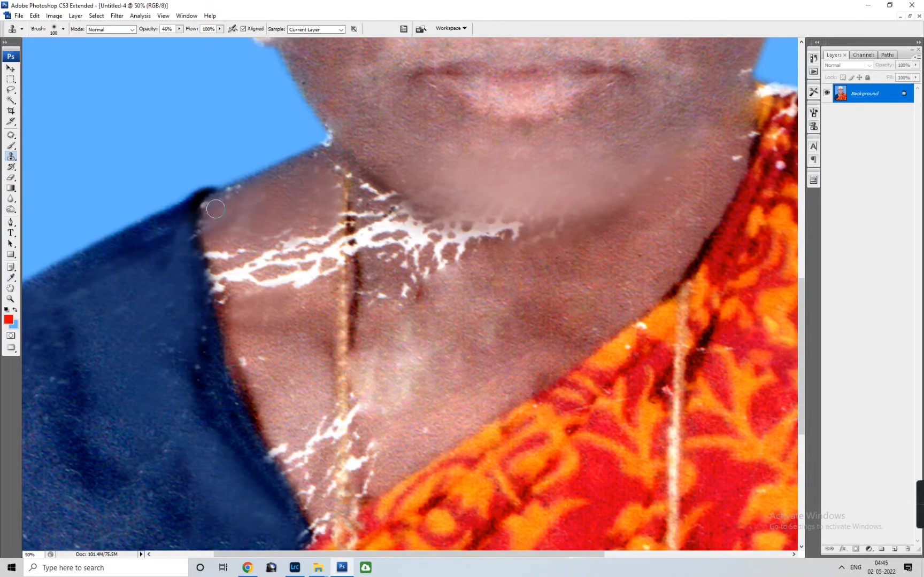
Step: Patch the white streaks on the left neck and clone away those left of the chain
key(j)
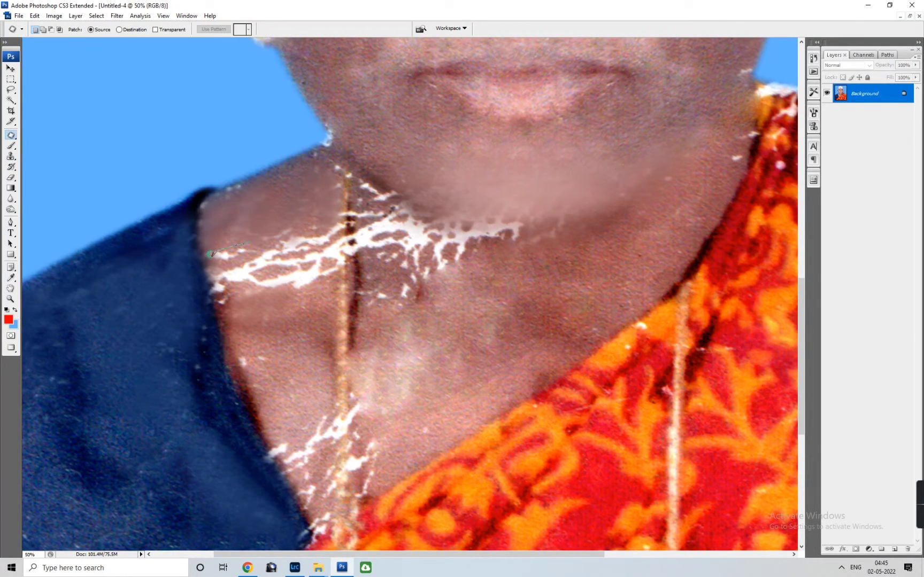
mouse_move(279, 292)
mouse_down()
mouse_move(326, 246)
mouse_move(279, 332)
mouse_up()
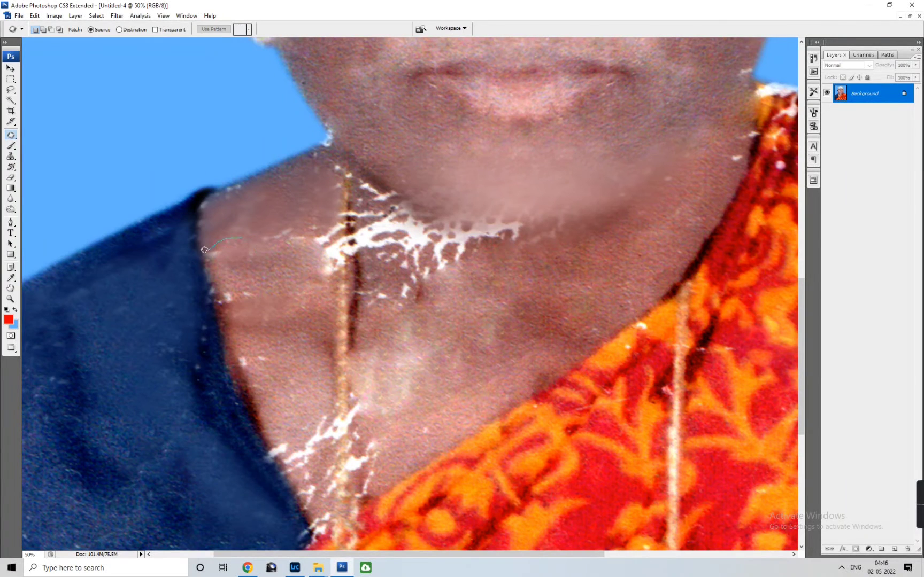
drag(222, 294, 246, 277)
drag(245, 322, 278, 230)
key(s)
mouse_move(252, 278)
mouse_down()
mouse_move(294, 238)
mouse_move(336, 219)
mouse_up()
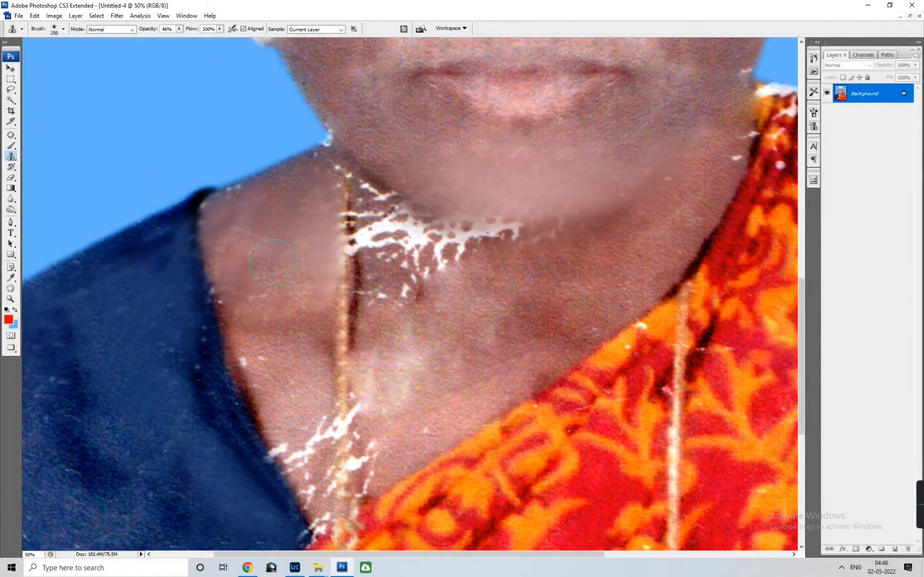
scroll(256, 321, down, 3)
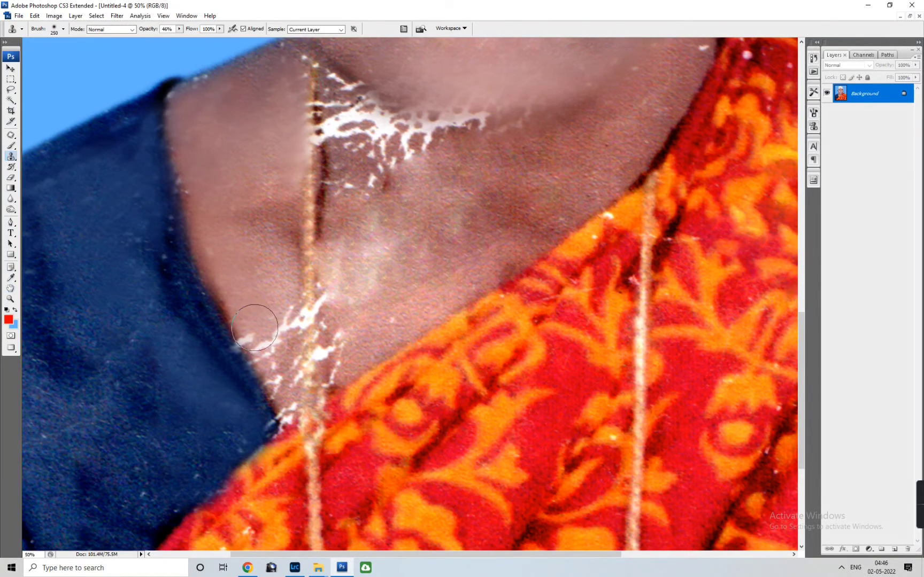
Step: Set Clone Stamp opacity to 75% and clone away streaks along the left neck edge
key(bracketleft)
key(bracketleft)
mouse_move(255, 328)
mouse_down()
mouse_move(276, 288)
mouse_move(327, 382)
mouse_up()
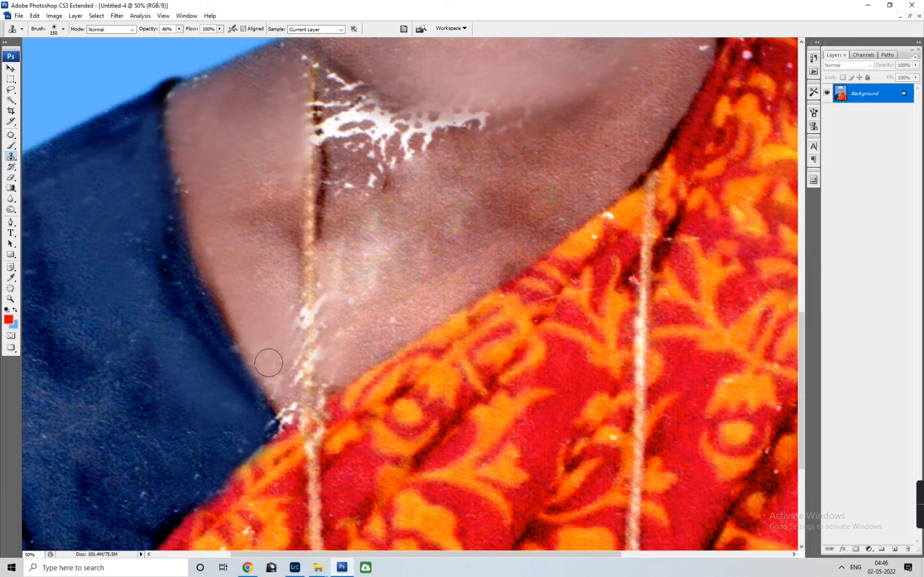
key(bracketleft)
key(bracketleft)
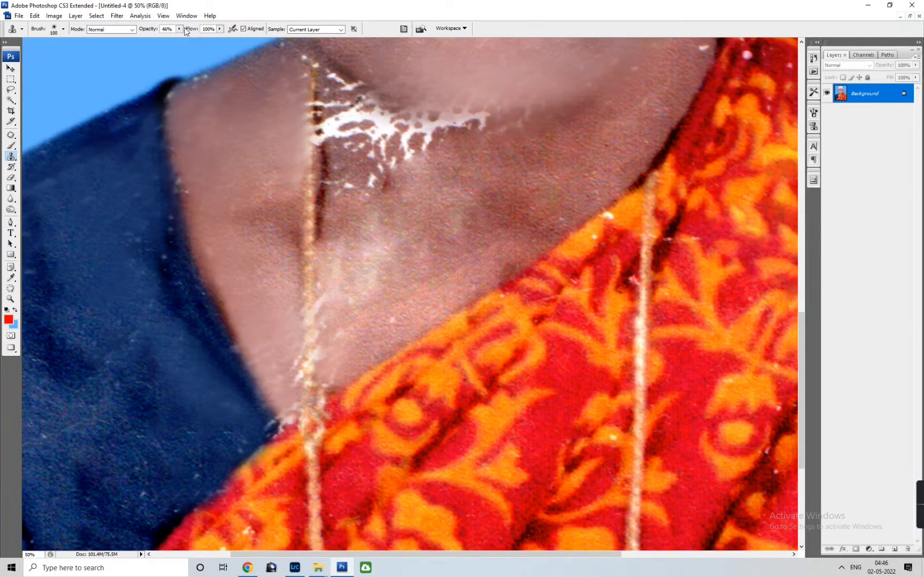
drag(179, 29, 195, 39)
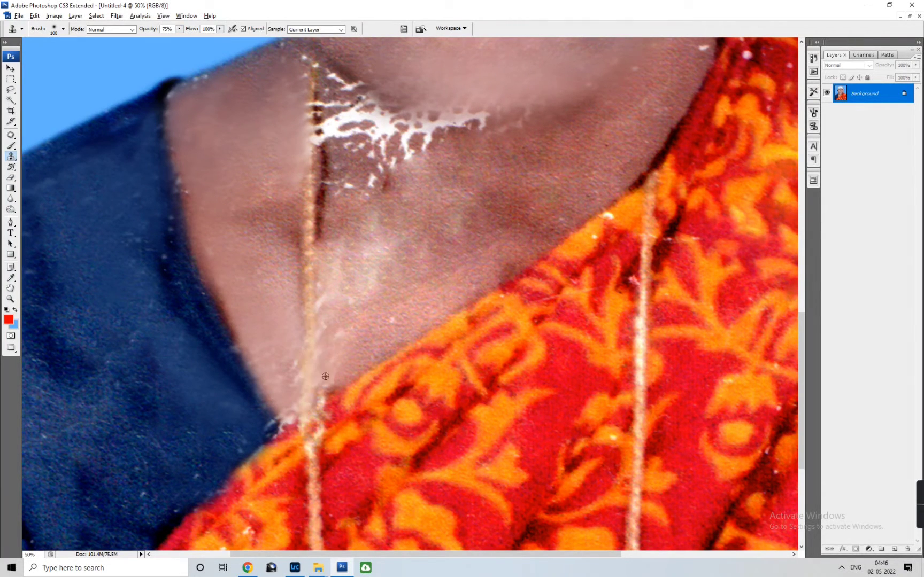
key(bracketright)
key(bracketright)
drag(330, 353, 367, 343)
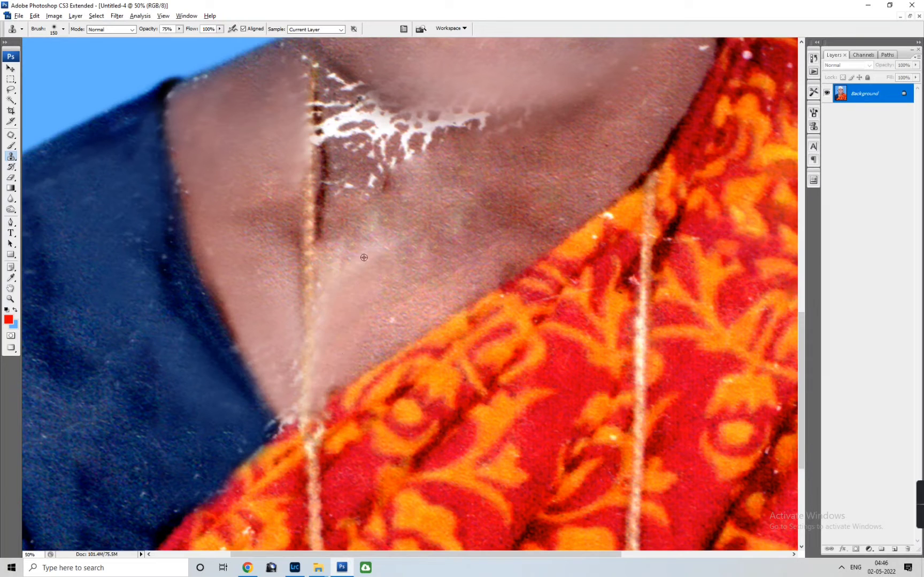
Step: Resample skin near the chain and clone over the white patches along the chain and neck crease
scroll(368, 343, up, 3)
key(bracketright)
key(bracketright)
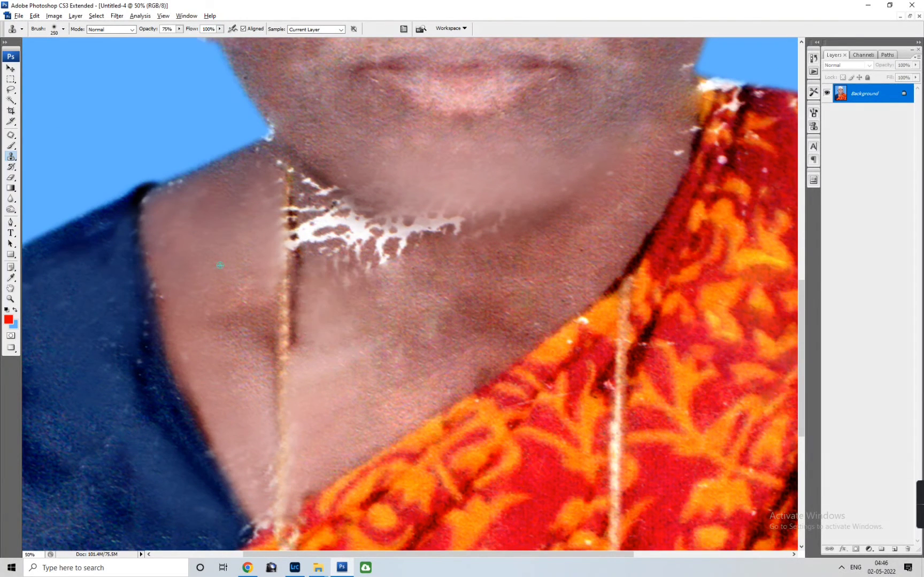
drag(374, 240, 304, 229)
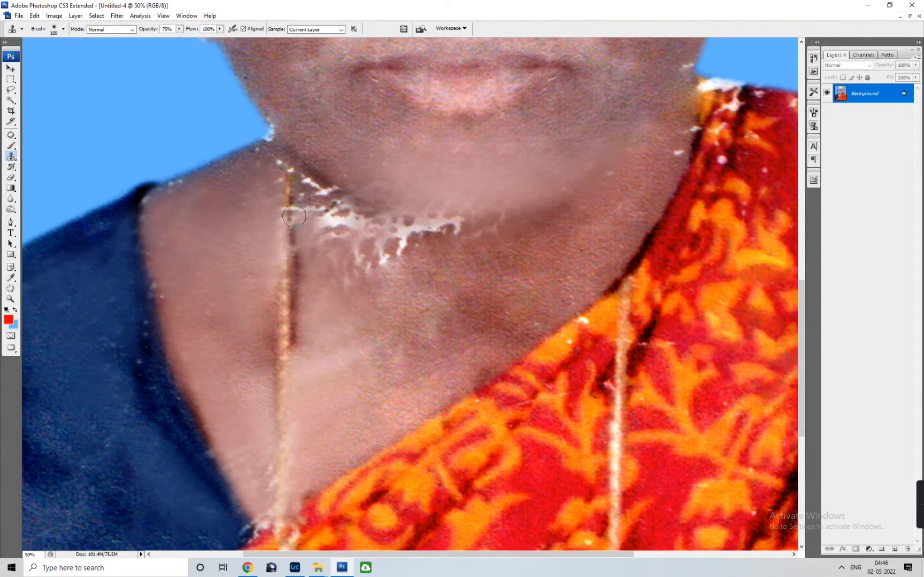
key(bracketleft)
key(bracketleft)
key(bracketleft)
alt+click(283, 207)
mouse_move(313, 199)
mouse_down()
mouse_move(337, 234)
mouse_move(407, 242)
mouse_up()
alt+click(348, 289)
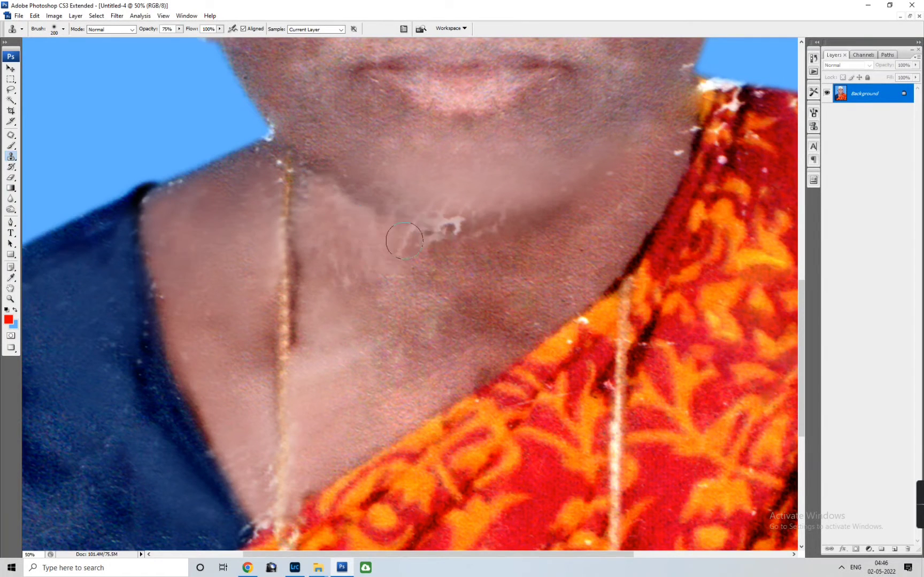
mouse_move(635, 176)
mouse_down()
mouse_move(516, 314)
mouse_move(523, 266)
mouse_move(538, 360)
mouse_up()
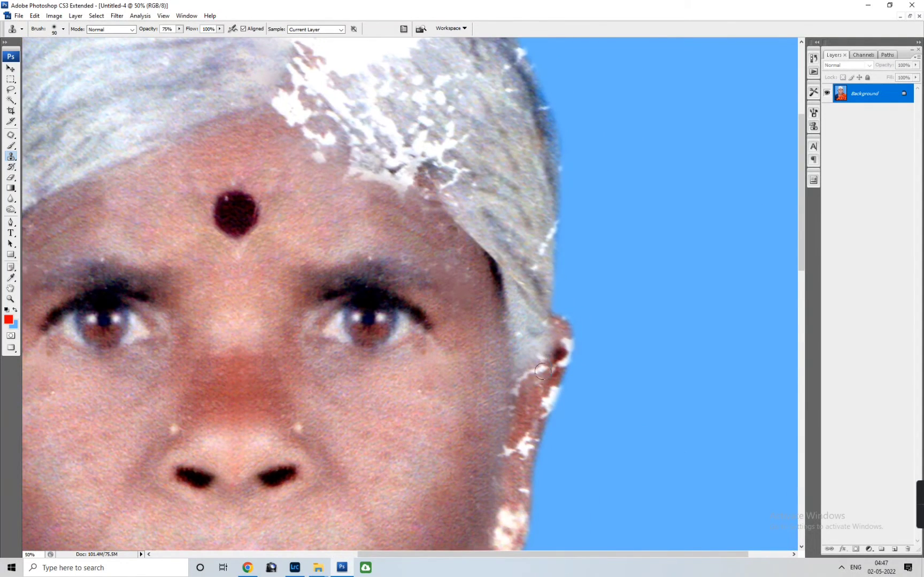
Step: Clone grey hair over the white patches above the forehead
scroll(550, 382, down, 2)
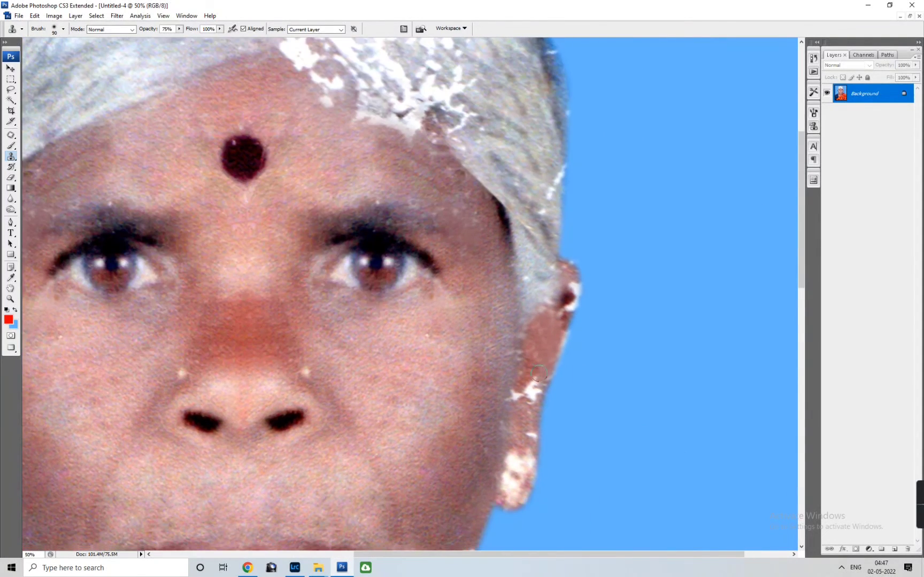
scroll(529, 382, down, 1)
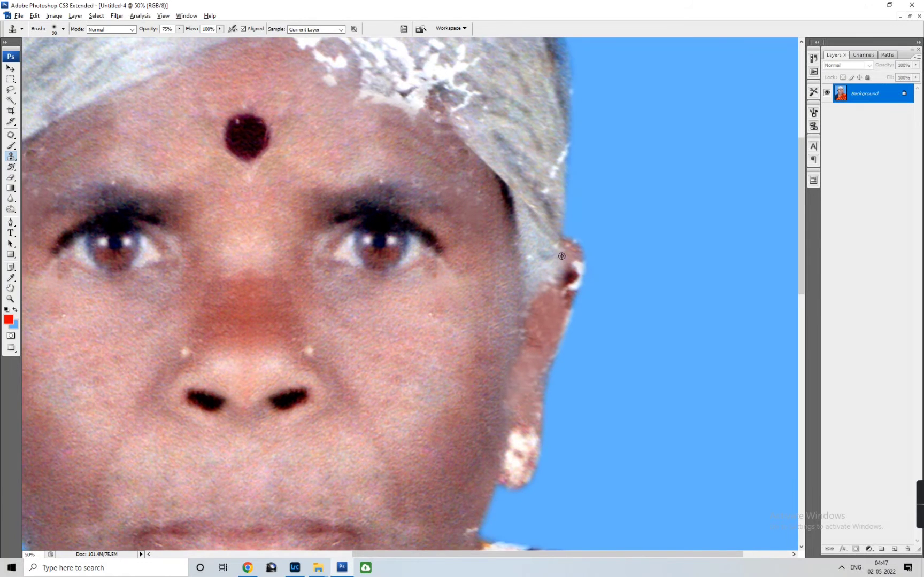
scroll(572, 292, up, 5)
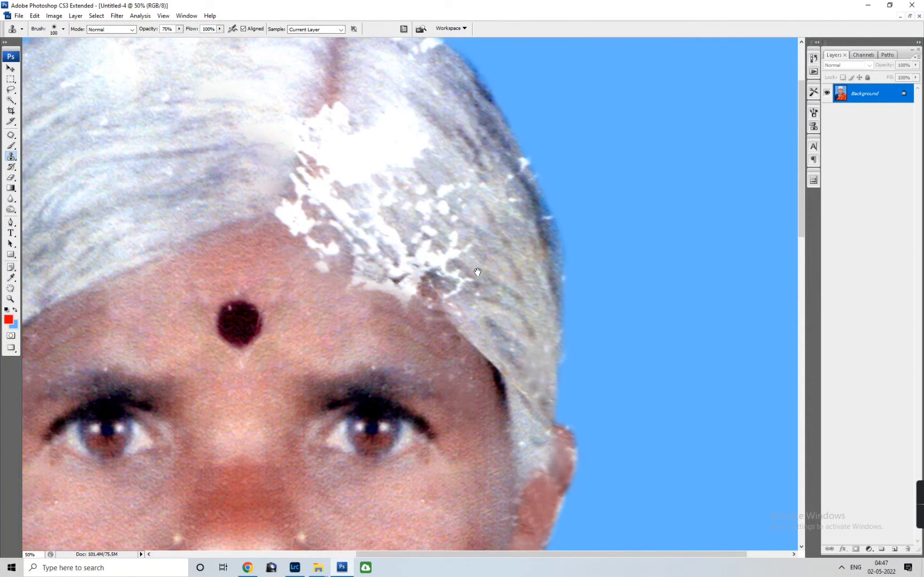
scroll(550, 342, up, 3)
key(j)
key(s)
scroll(470, 228, down, 1)
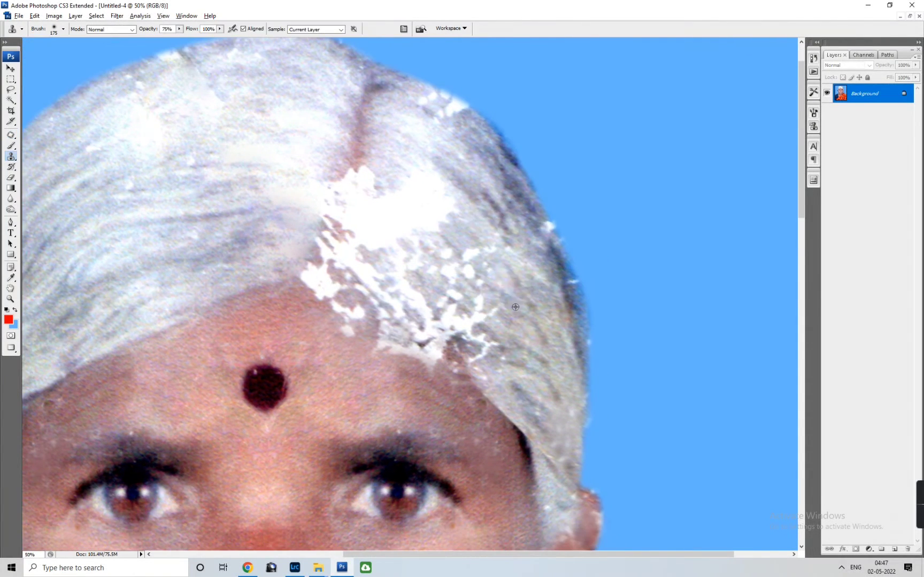
mouse_move(516, 307)
mouse_down()
mouse_move(455, 251)
mouse_move(478, 341)
mouse_move(367, 207)
mouse_move(349, 233)
mouse_move(326, 315)
mouse_move(300, 354)
mouse_move(342, 343)
mouse_move(321, 364)
mouse_move(322, 345)
mouse_move(342, 379)
mouse_move(451, 416)
mouse_move(377, 289)
mouse_move(409, 334)
mouse_move(448, 167)
mouse_up()
Step: Refine the hair cloning with brush sizes between 150 and 250, then zoom out
scroll(426, 281, up, 1)
key(bracketleft)
key(bracketright)
key(bracketright)
key(bracketright)
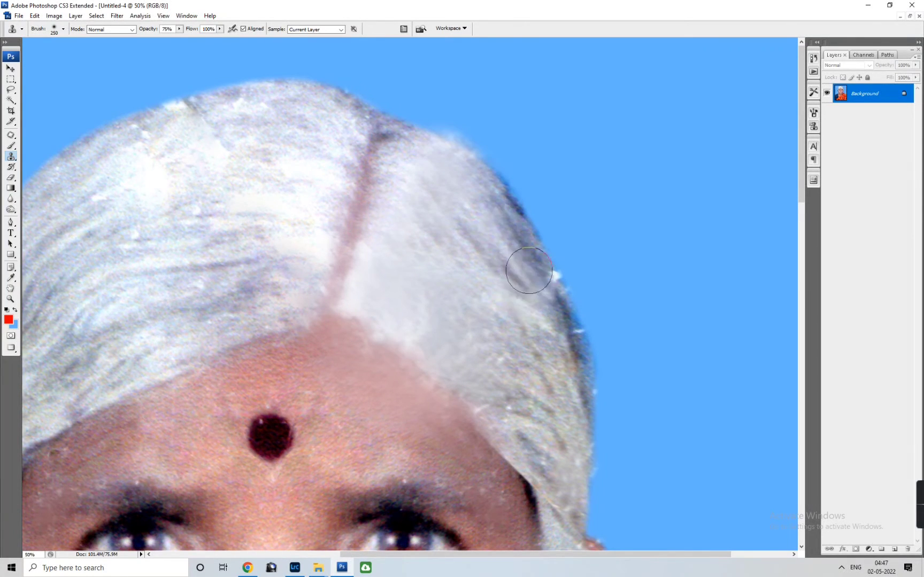
key(bracketleft)
key(bracketleft)
scroll(534, 406, down, 1)
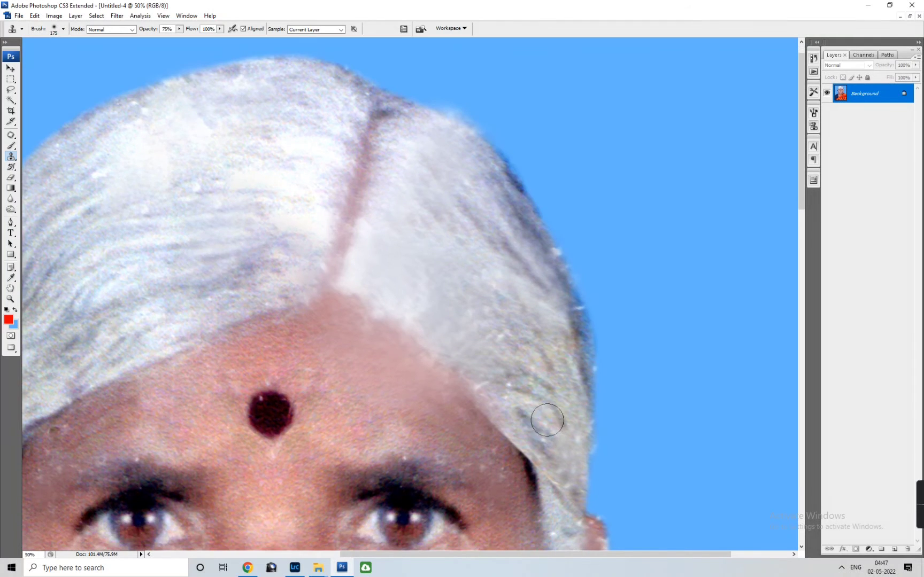
scroll(547, 419, down, 3)
key(ctrl+0)
key(ctrl+minus)
Step: Darken the pale patches on the neck with the Burn tool
key(o)
scroll(362, 314, up, 3)
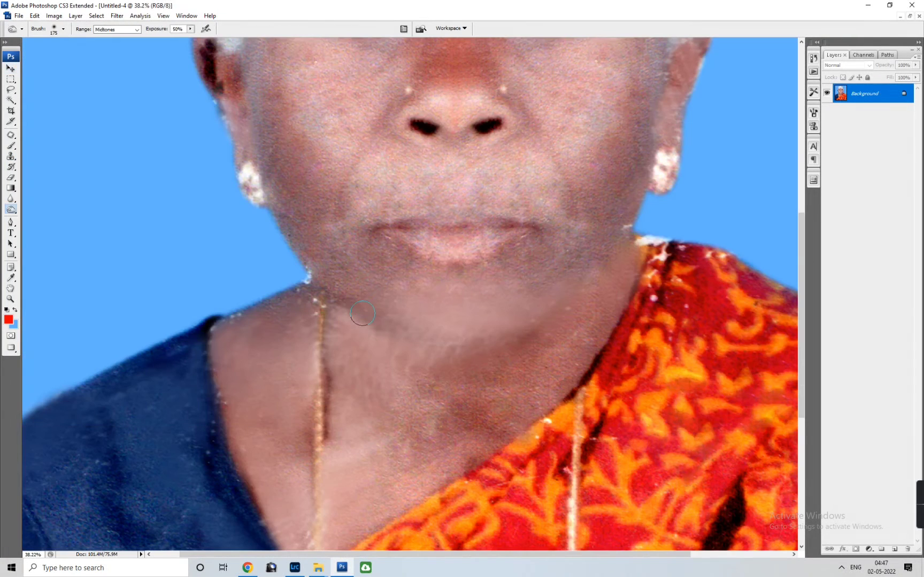
mouse_move(359, 317)
mouse_down()
mouse_move(497, 337)
mouse_move(588, 321)
mouse_up()
key(ctrl+0)
key(bracketright)
key(bracketright)
key(bracketright)
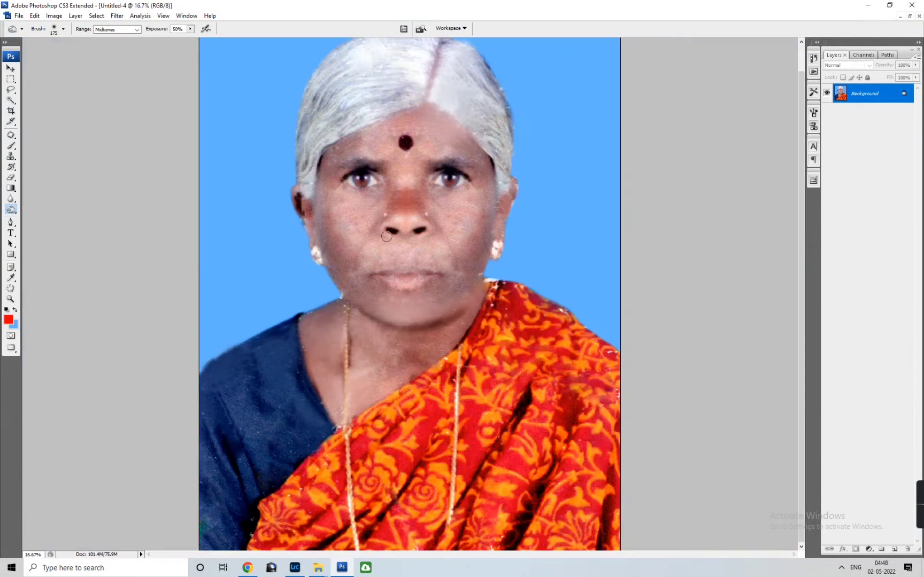
key(ctrl+minus)
Step: Smooth the cheek skin down toward the jaw with the Clone Stamp
click(117, 16)
click(477, 280)
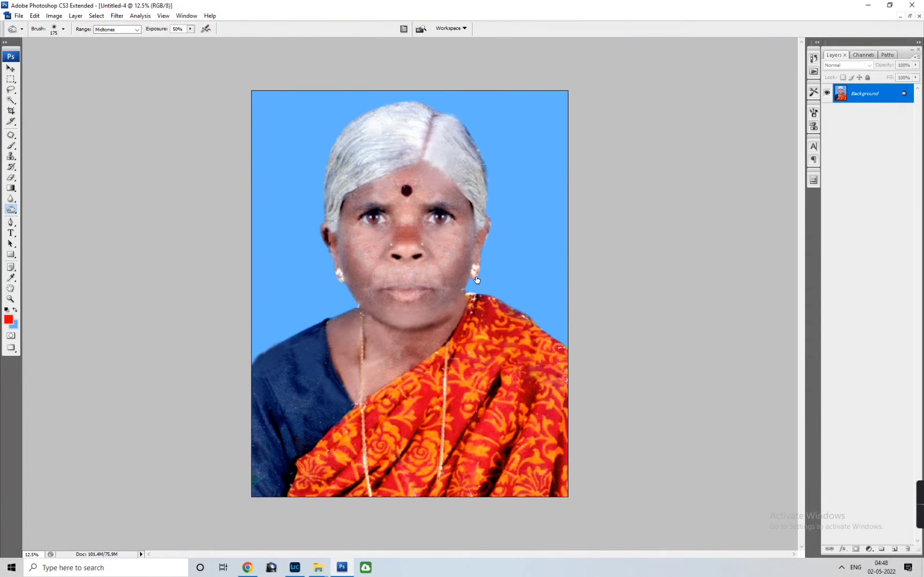
key(ctrl+plus)
key(s)
drag(490, 287, 494, 334)
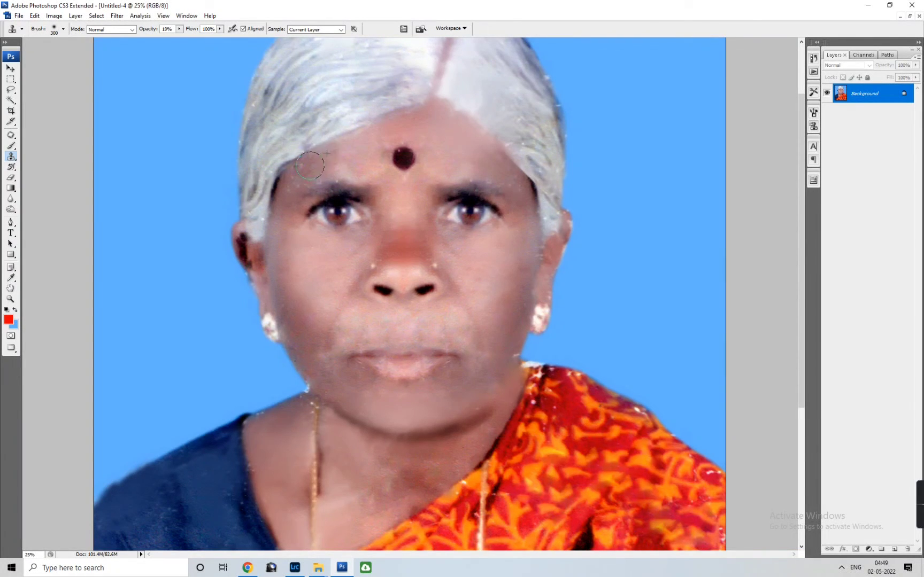
Step: Dismiss an accidentally opened system menu and zoom out to the whole photo
key(super+x)
key(Escape)
scroll(343, 355, down, 3)
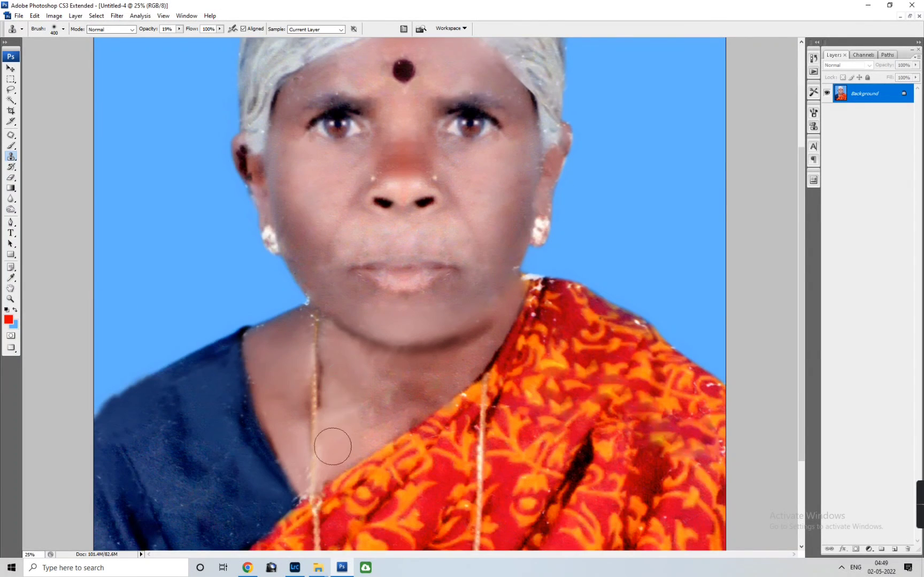
scroll(488, 285, up, 2)
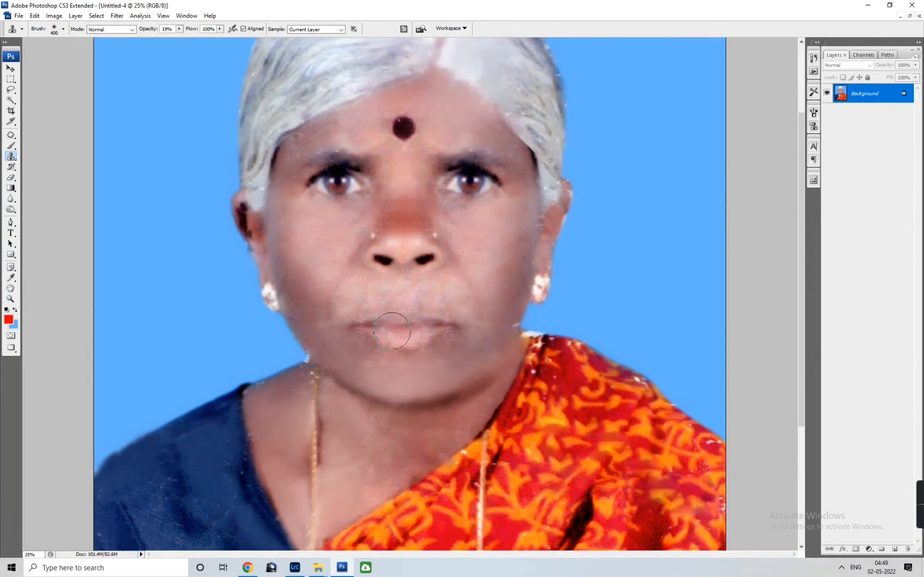
key(o)
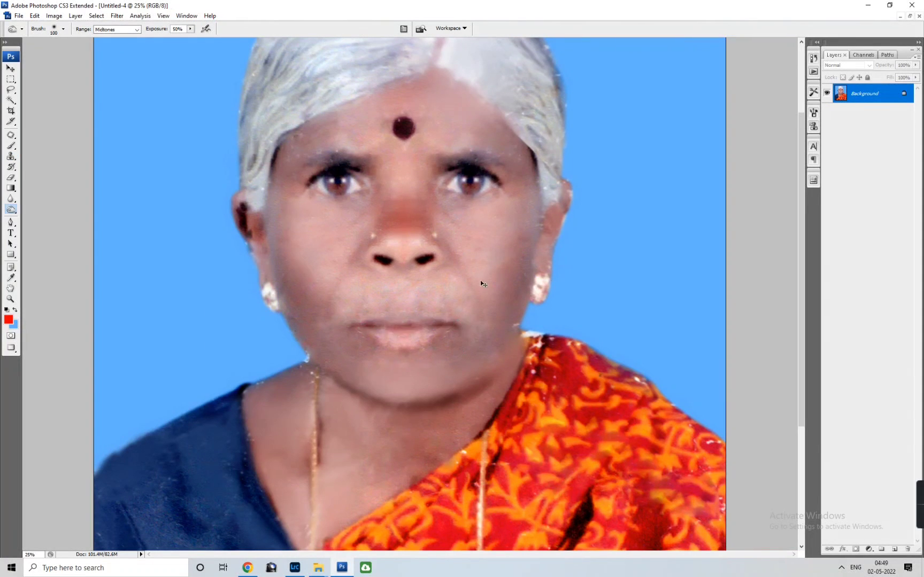
key(ctrl+minus)
key(ctrl+minus)
key(ctrl+minus)
Step: Set Hue/Saturation saturation to +13, then bring up Color Balance
key(ctrl+u)
drag(440, 210, 447, 210)
key(Return)
key(ctrl+b)
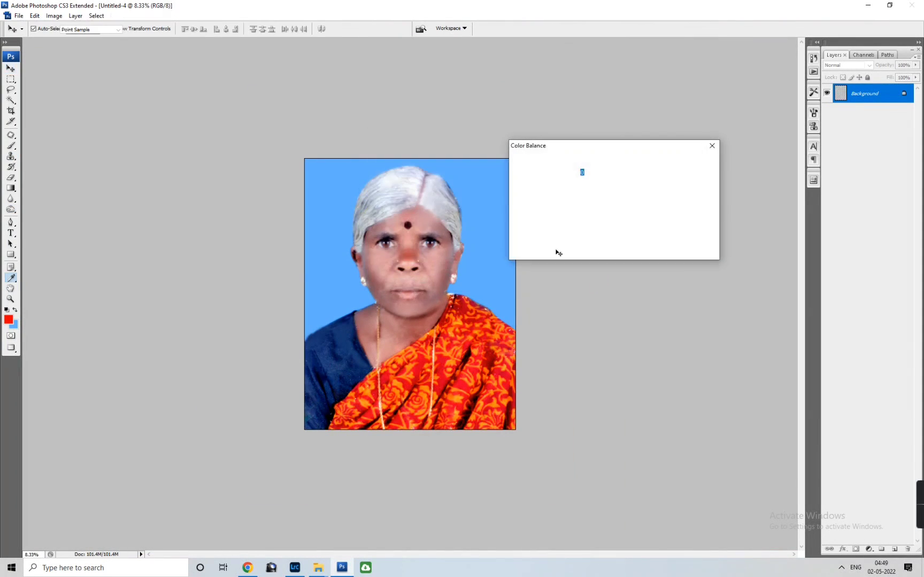